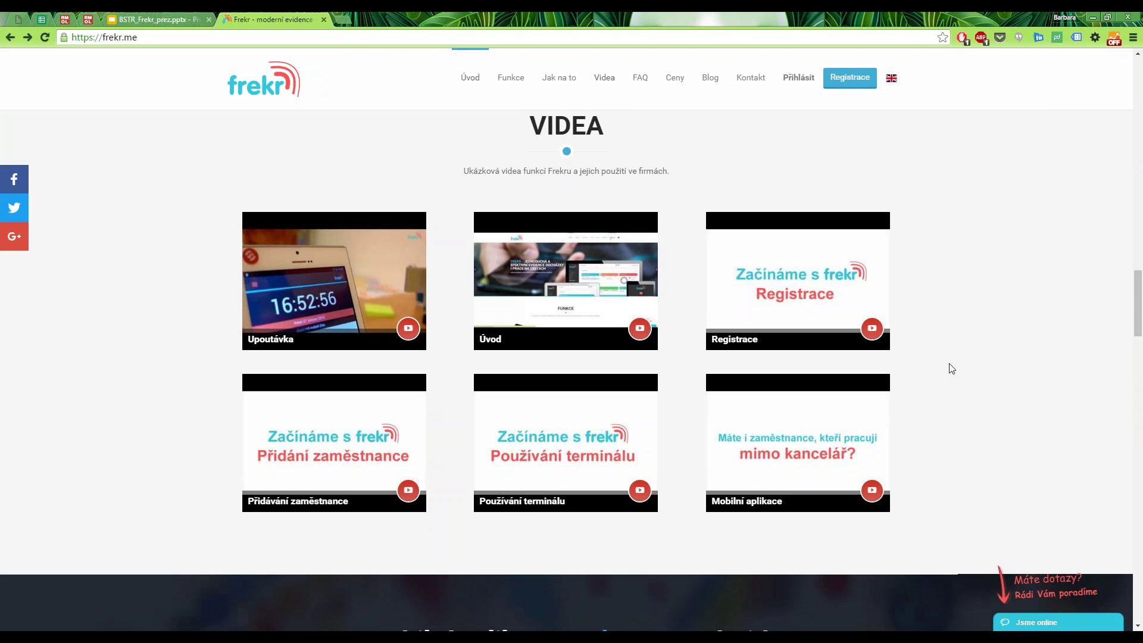
Scroll down to the Kontakt section with the Prague map and open the 'Jsme online' live chat.
scroll(947, 366, "down", 2)
scroll(940, 377, "down", 4)
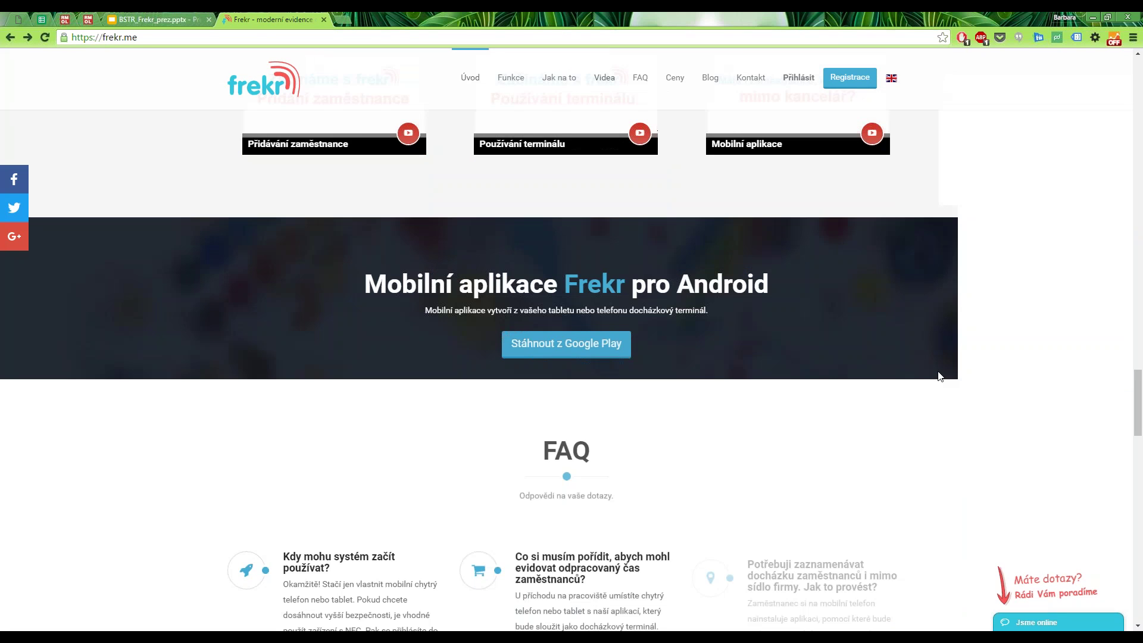
scroll(939, 377, "down", 8)
scroll(939, 377, "down", 10)
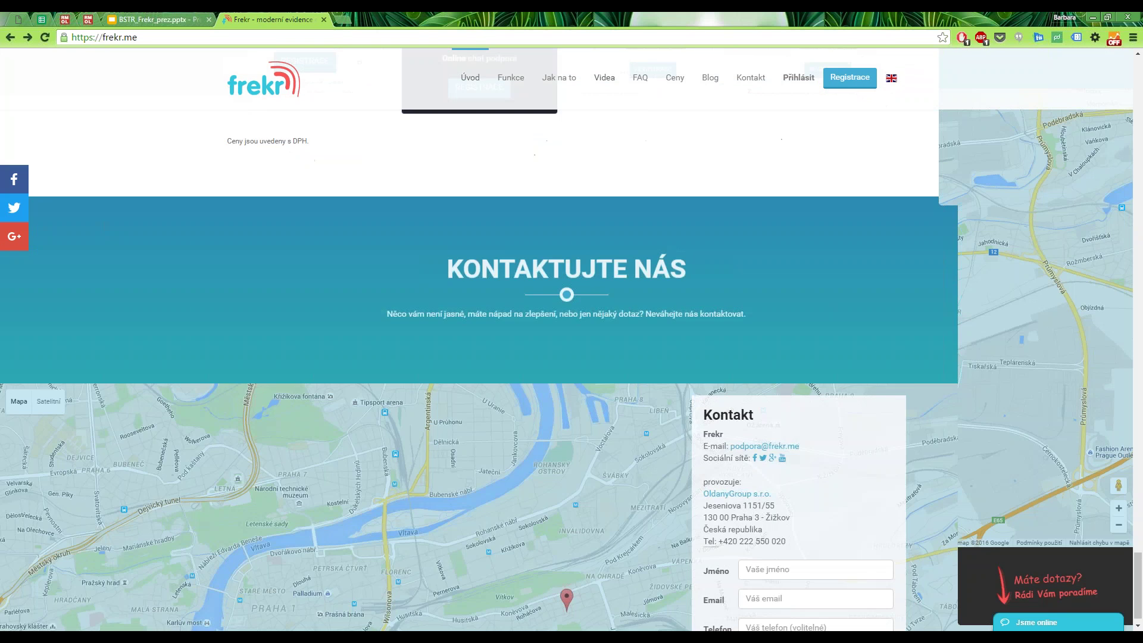
scroll(939, 377, "down", 5)
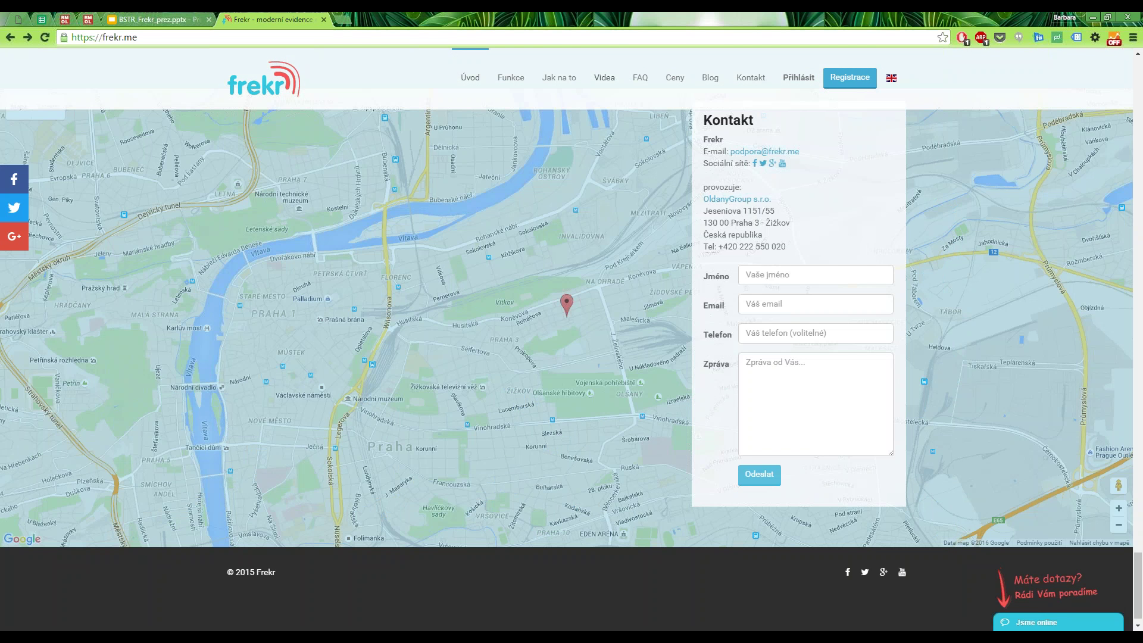
left_click(1021, 622)
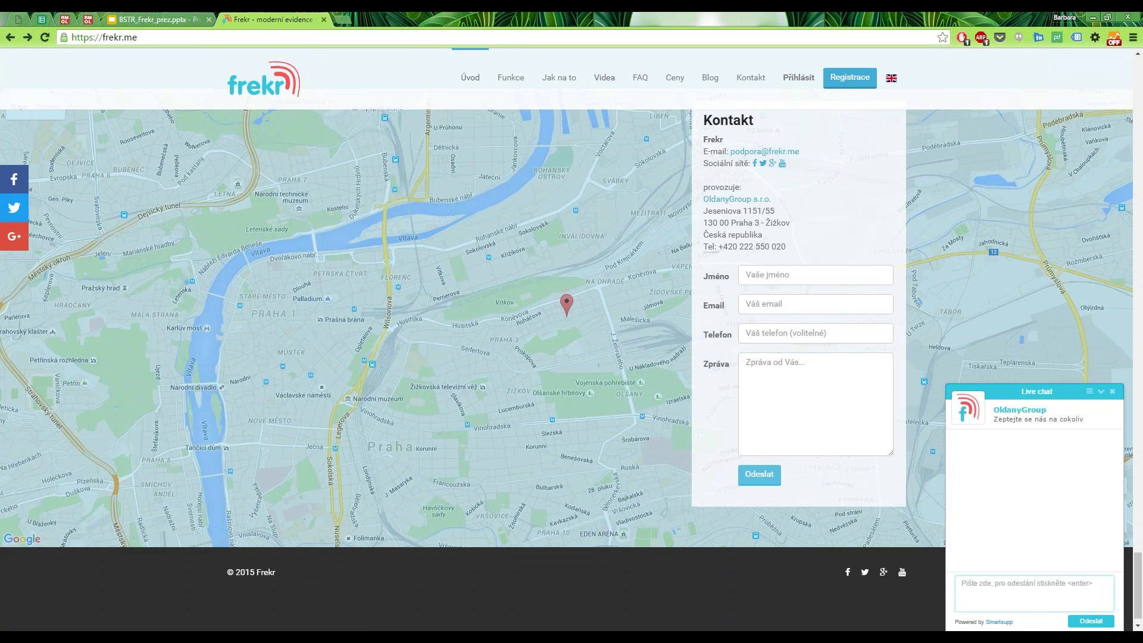
Minimize the live chat and go to the Registrace sign-up form on the login page.
left_click(1101, 391)
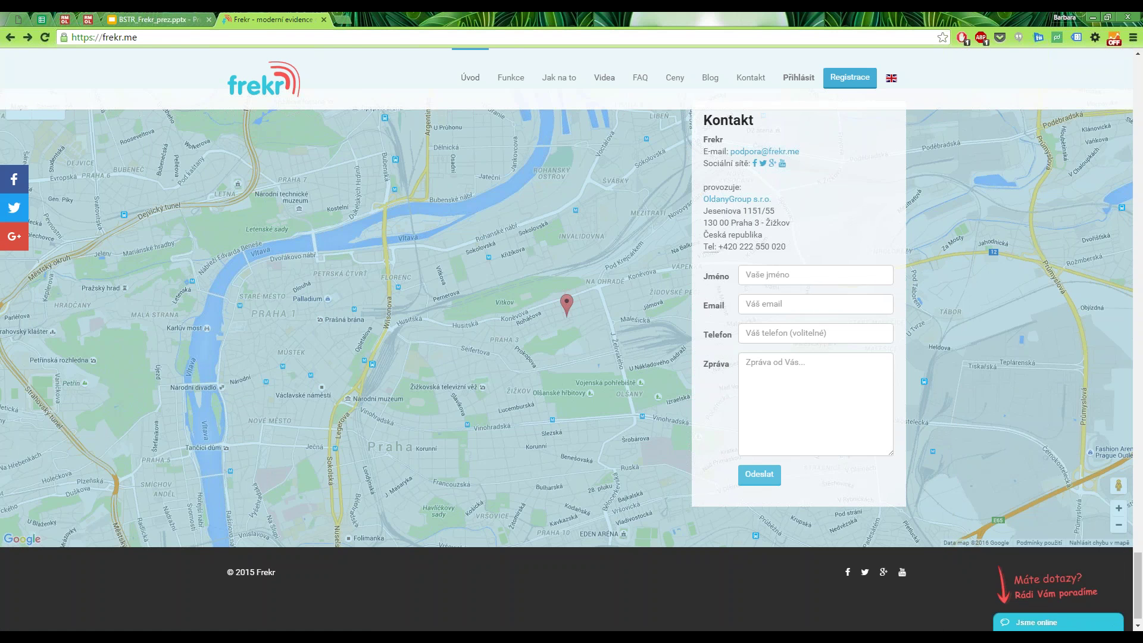
left_click(850, 77)
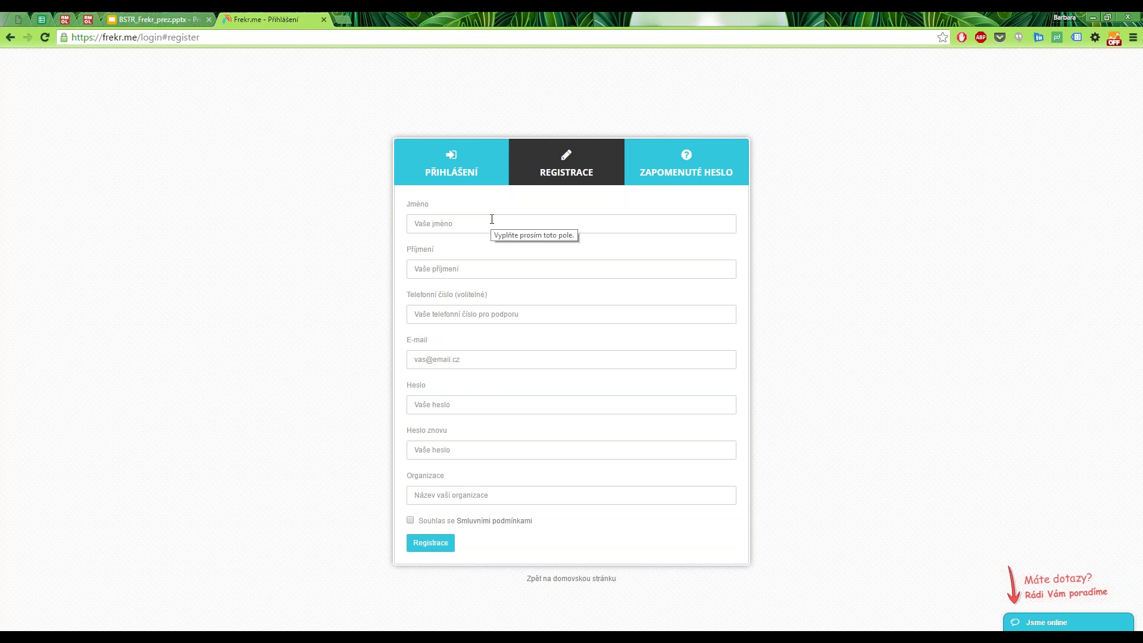
Switch to the Přihlášení form and enter the administrator's e-mail address.
left_click(461, 169)
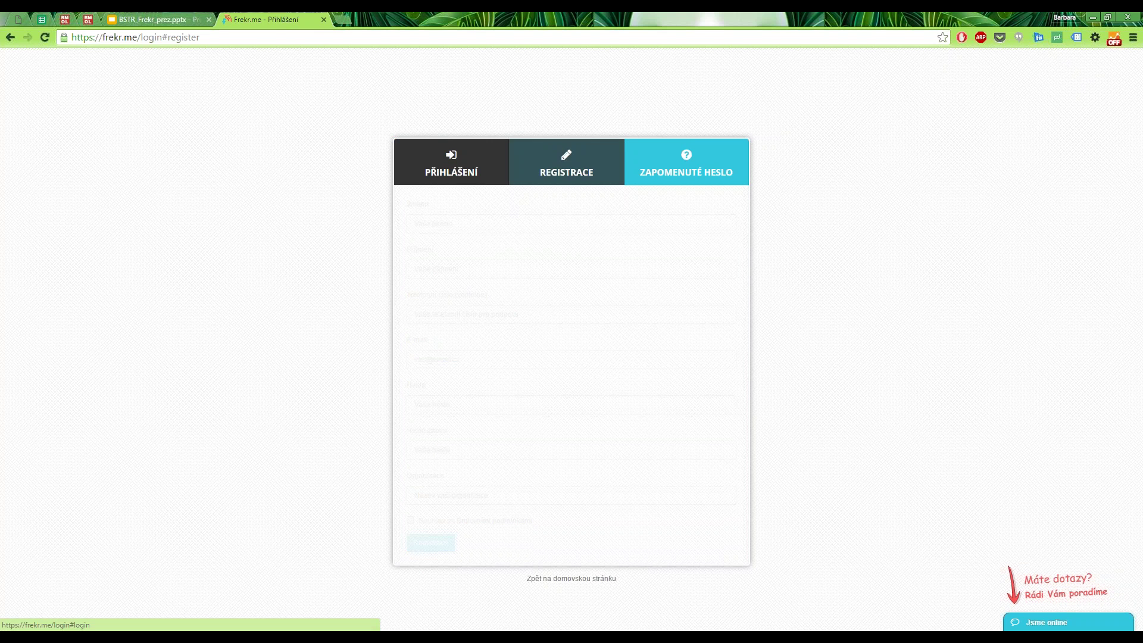
left_click(464, 223)
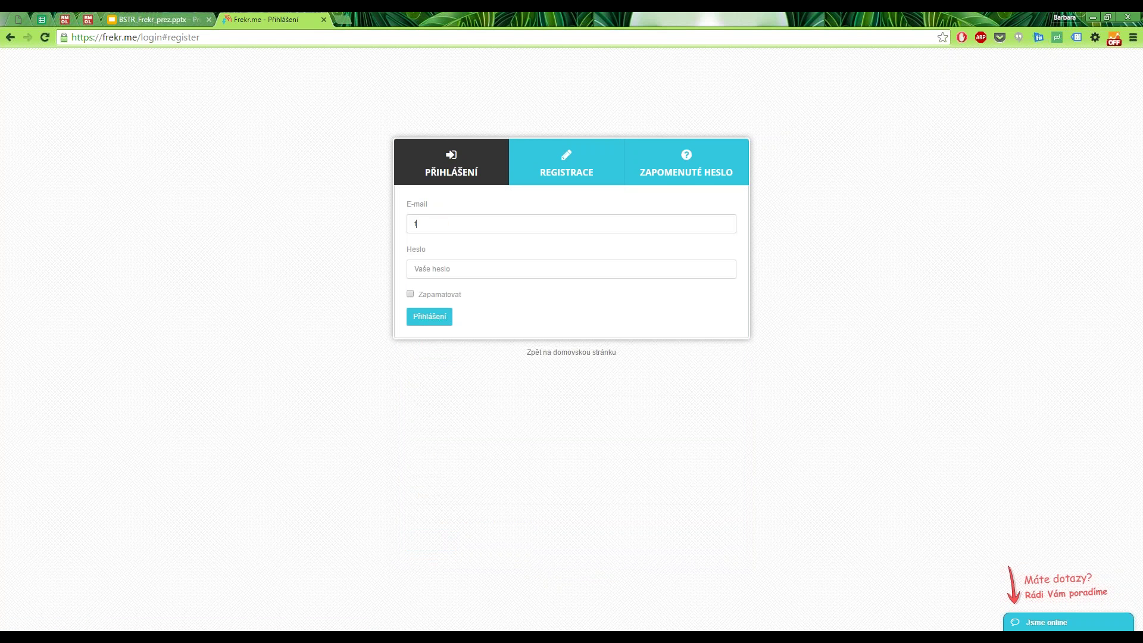
Enter the account password, fix a missing letter in the e-mail, and sign in.
key("Tab")
type("•••••")
left_click(427, 225)
type("r")
left_click(430, 317)
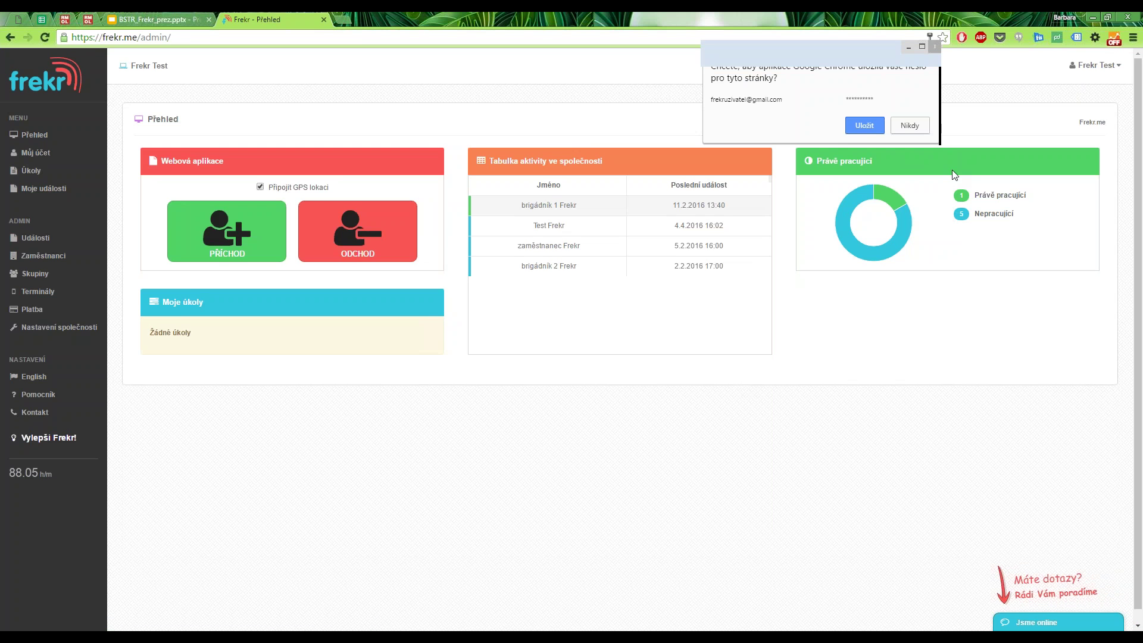
Decline Chrome's save-password prompt with Nikdy and bring up the Pomocník help guide.
left_click(909, 125)
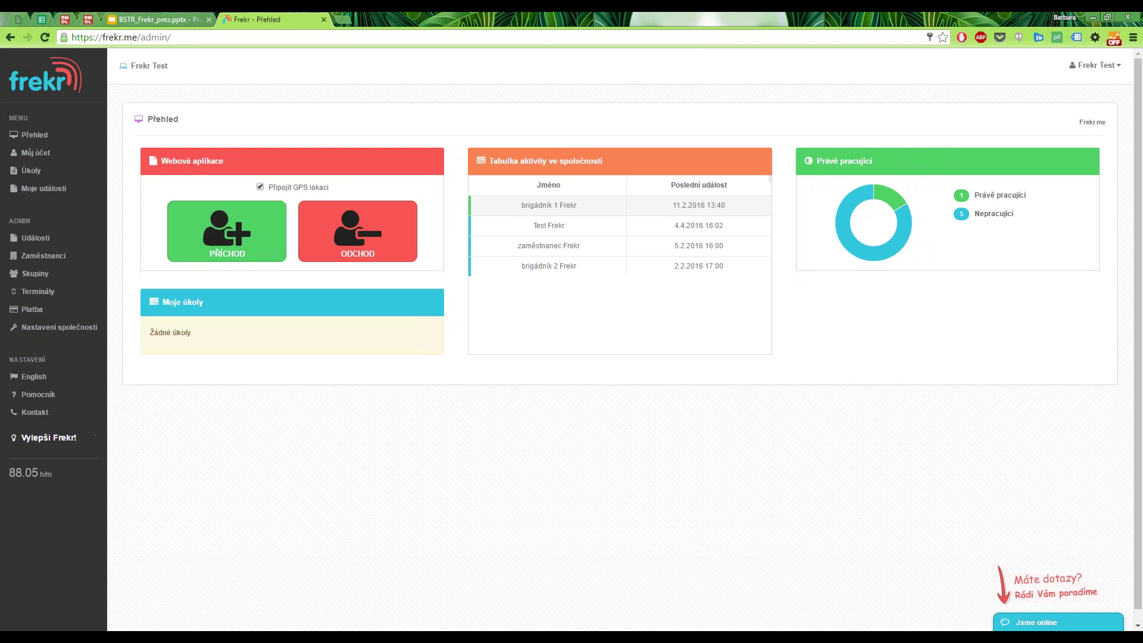
left_click(39, 394)
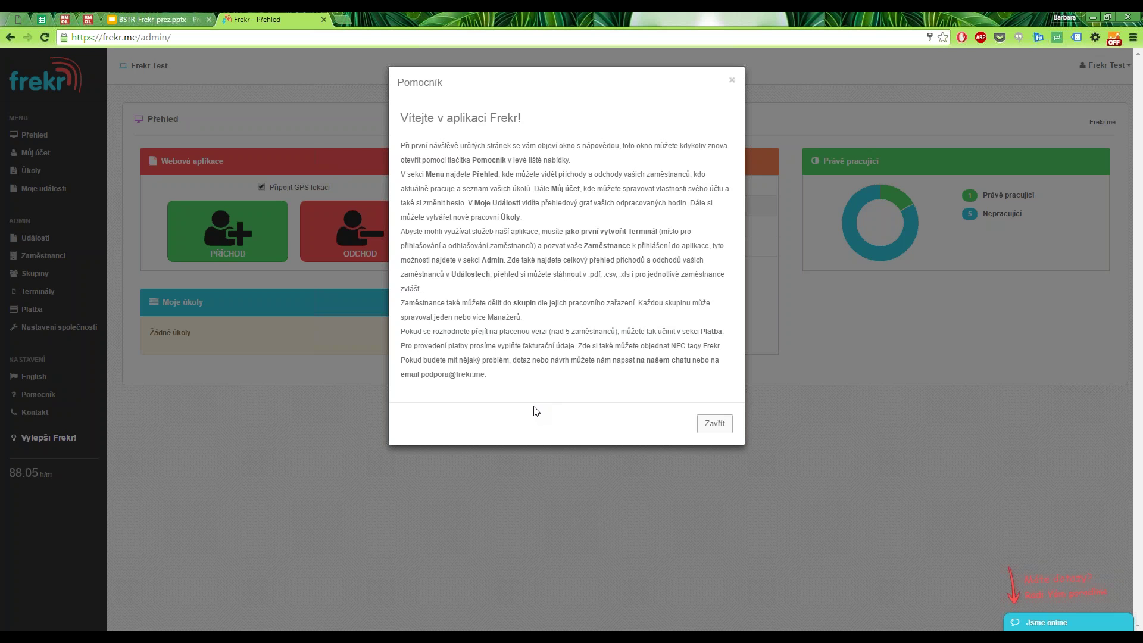
Dismiss the Pomocník welcome window with Zavřít to return to the Přehled dashboard.
left_click(715, 424)
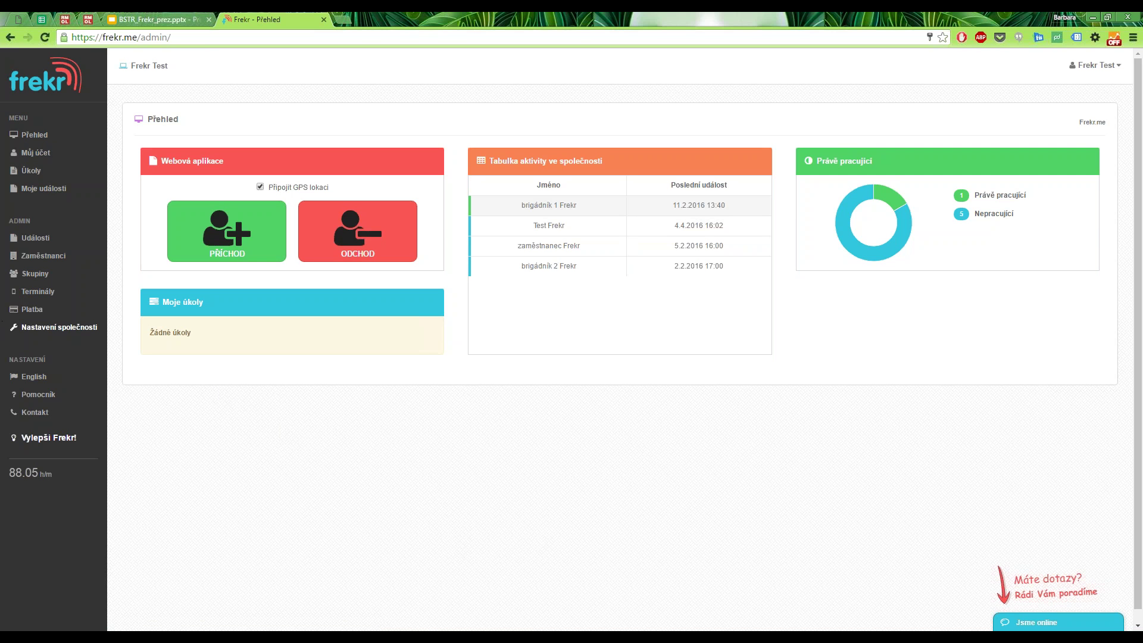
In Terminály, add a new terminal, Terminal 4, and review its settings.
left_click(43, 296)
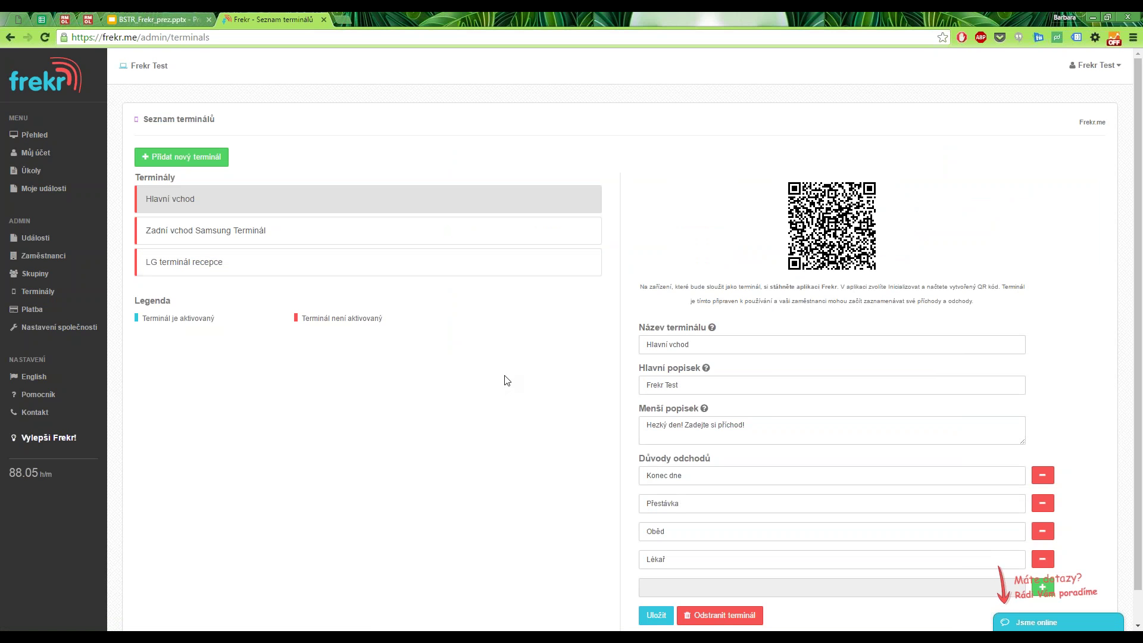
left_click(182, 157)
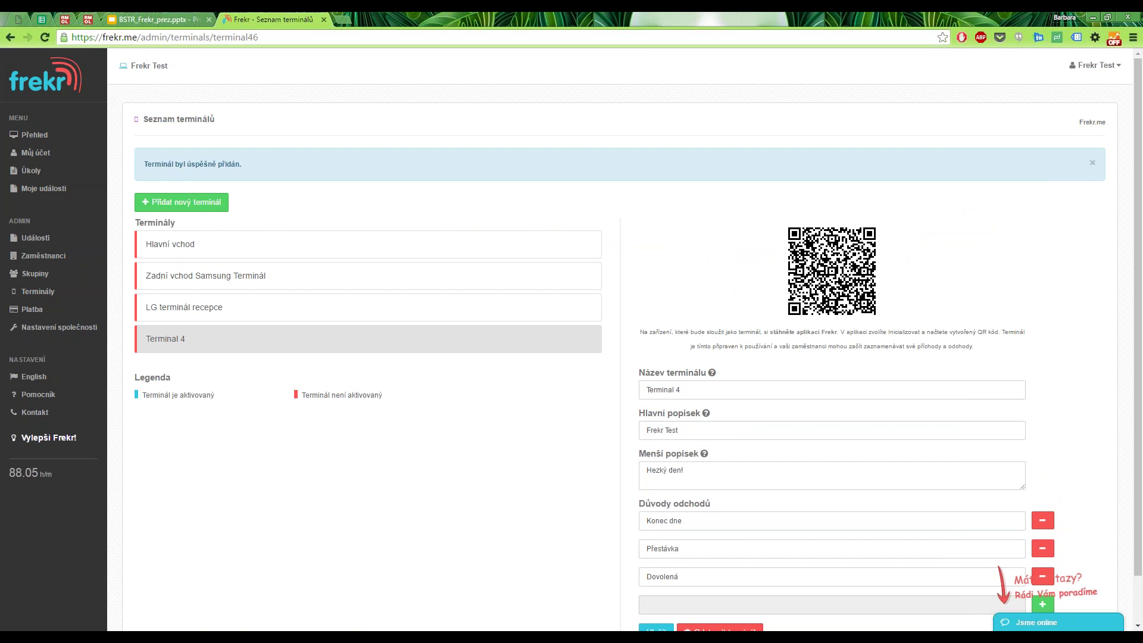
scroll(869, 462, "down", 1)
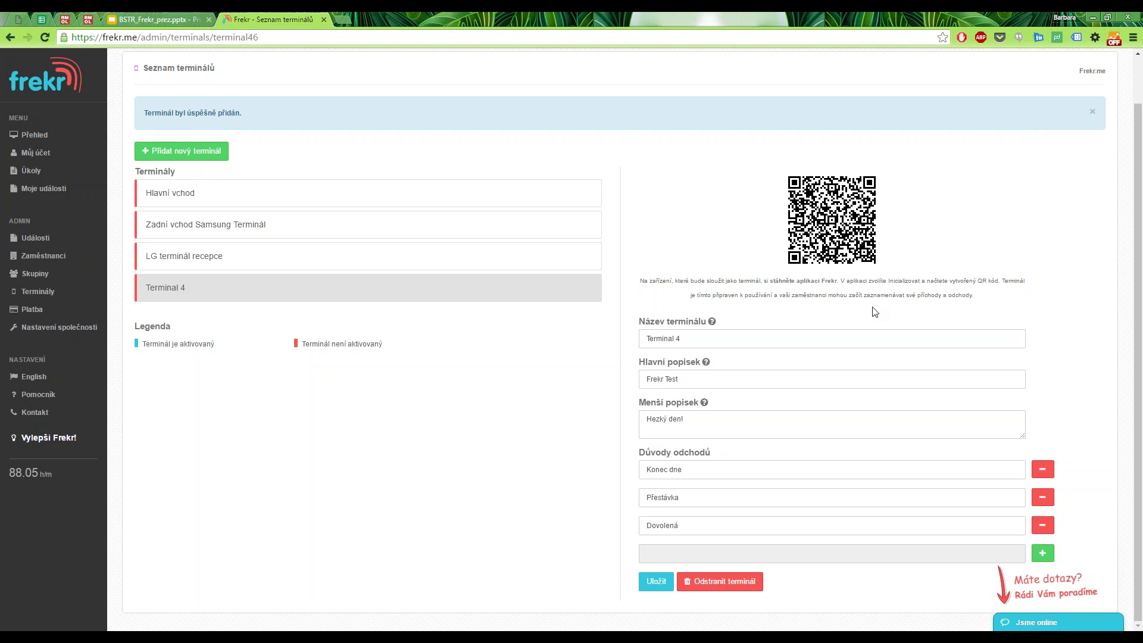
View the Frekr app's Google Play page, then return to the BSTR_Frekr_prez.pptx presentation.
left_click(822, 280)
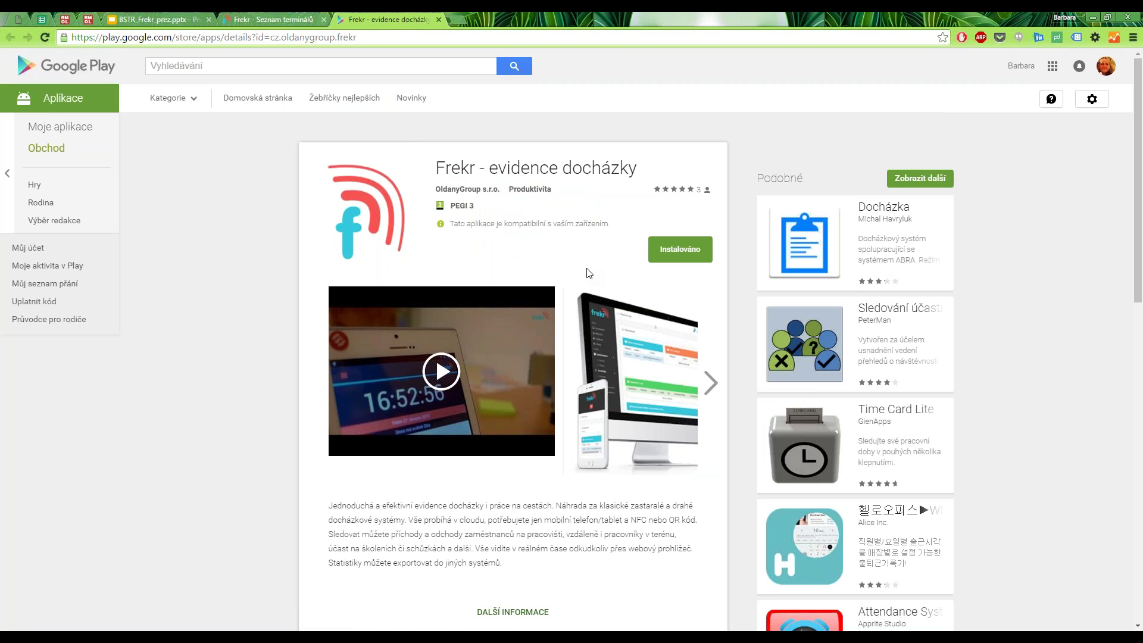
left_click(180, 13)
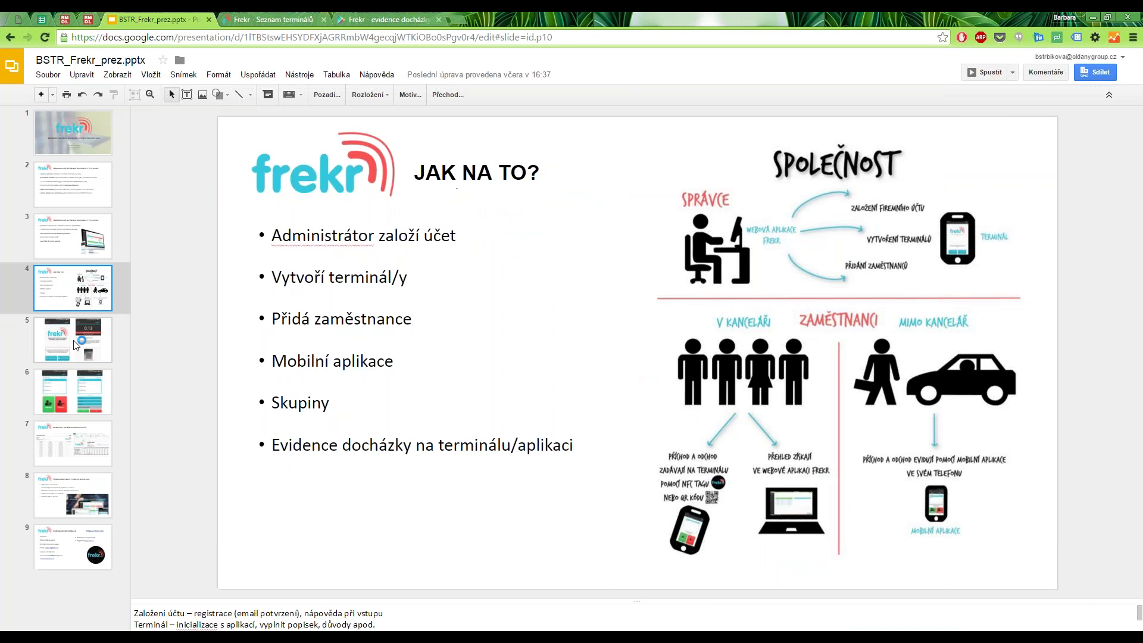
Show slide 5 with the mobile app screenshots, then return to the Frekr terminals tab.
left_click(75, 344)
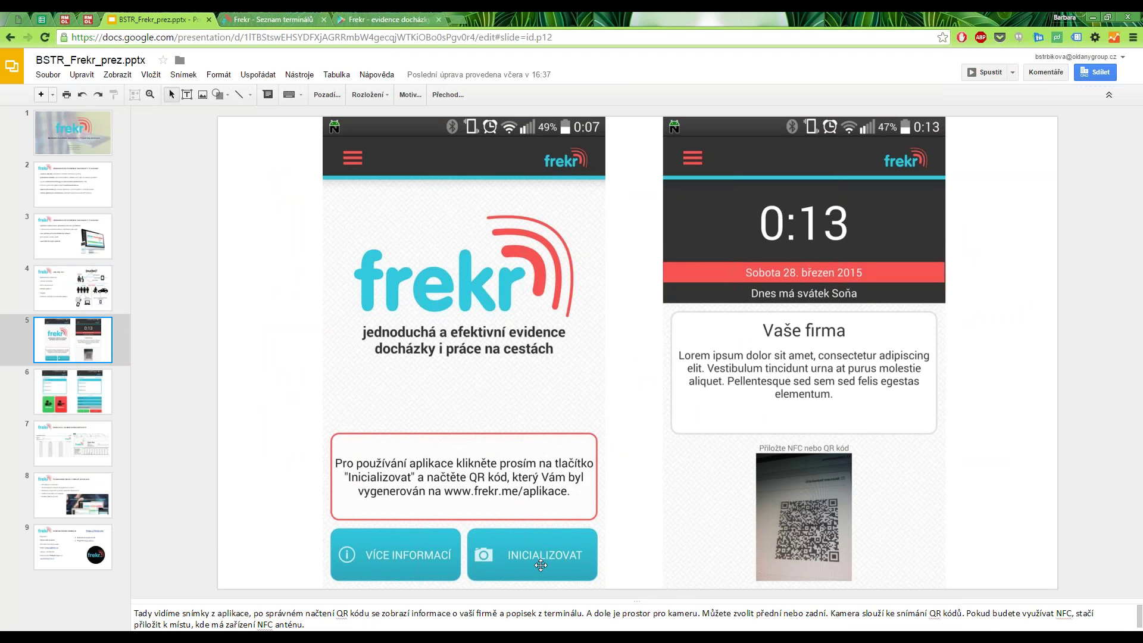
key("ctrl+Tab")
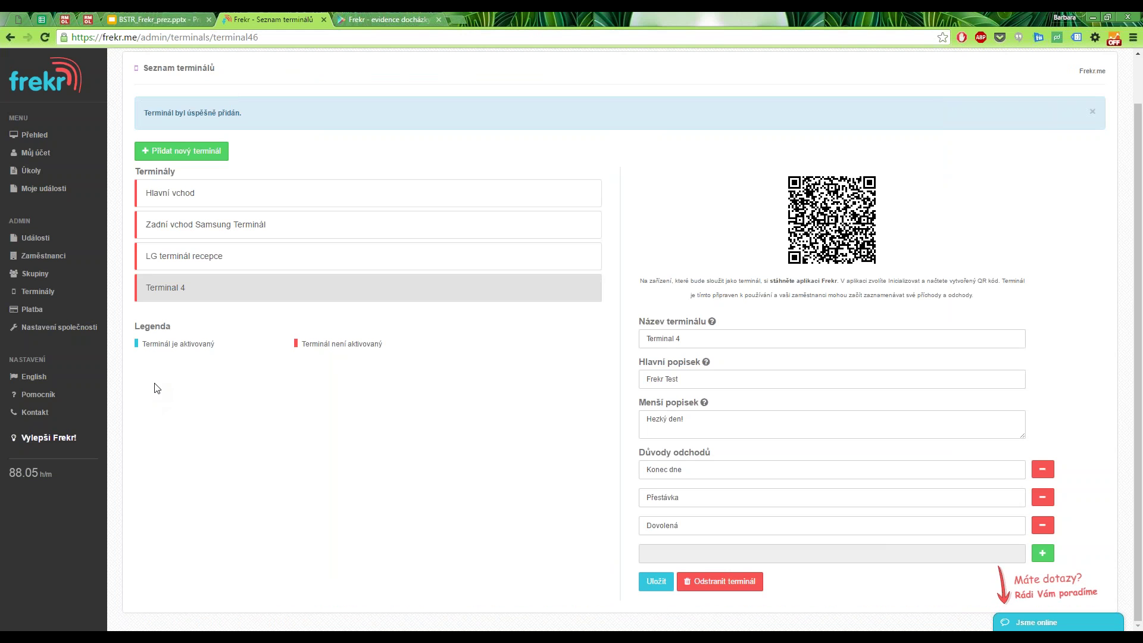
Show the Zaměstnanci employee list with the empty Přidat zaměstnance form.
left_click(47, 260)
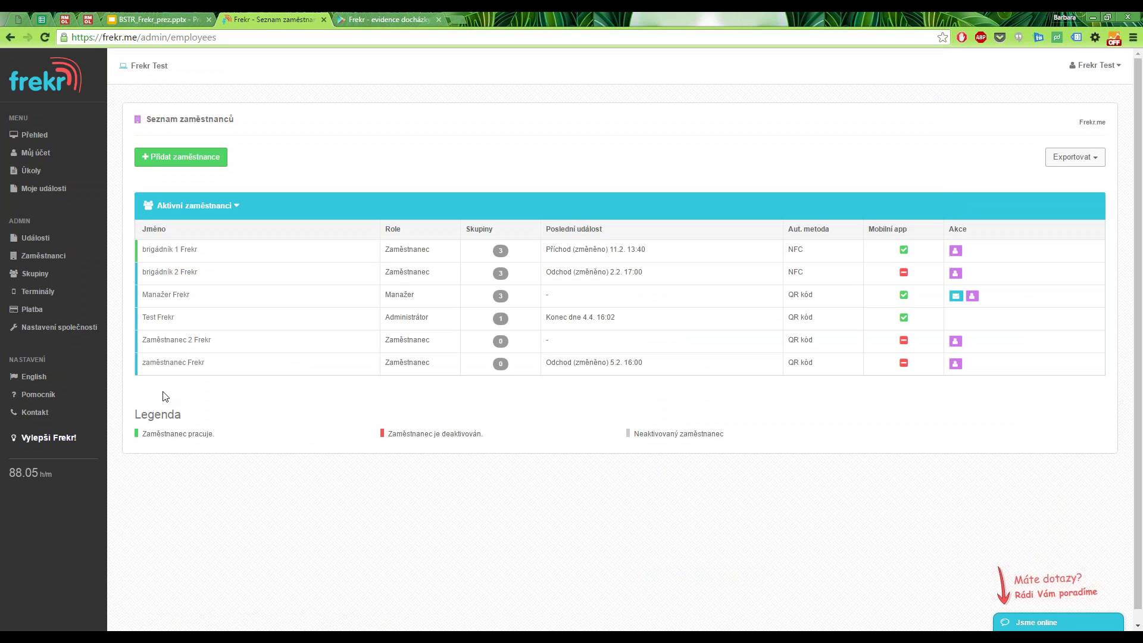
mouse_move(477, 252)
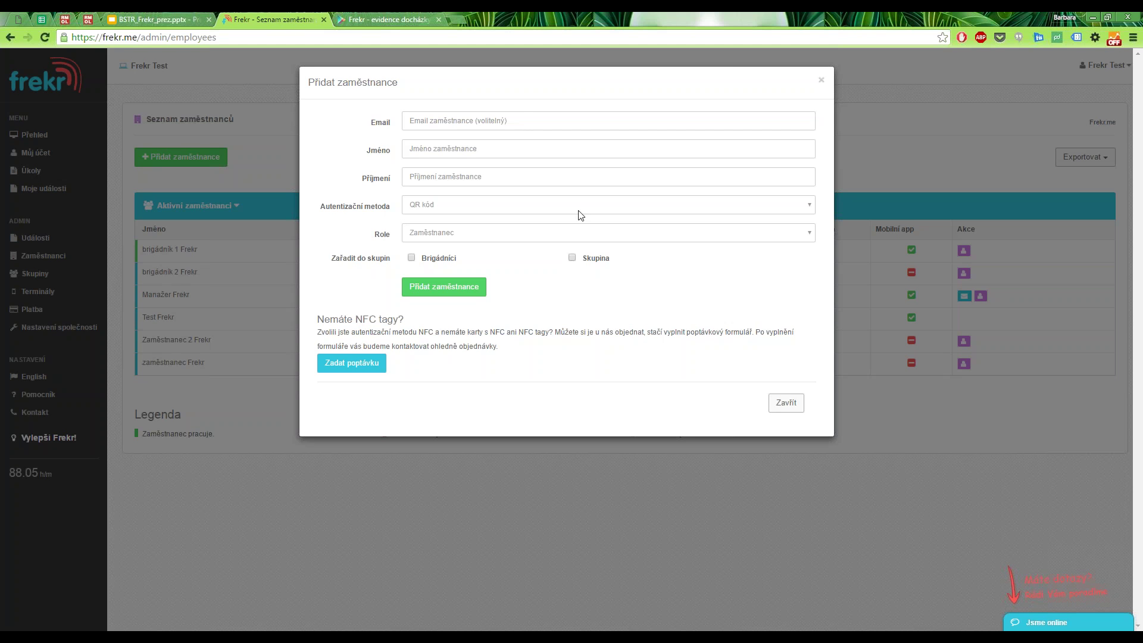
left_click(470, 212)
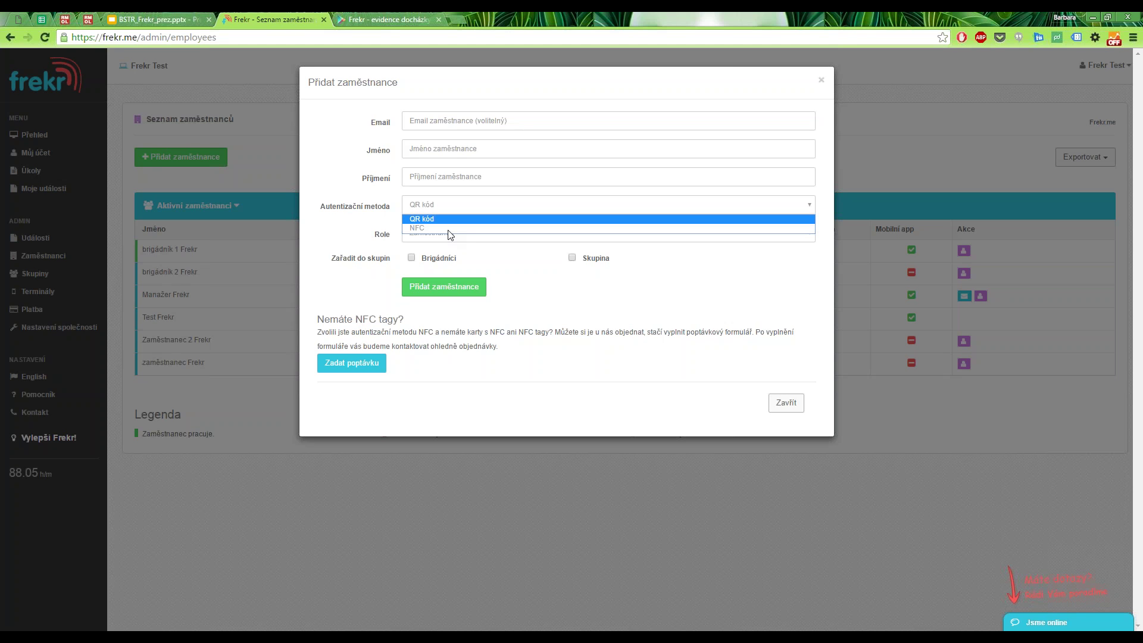
left_click(451, 236)
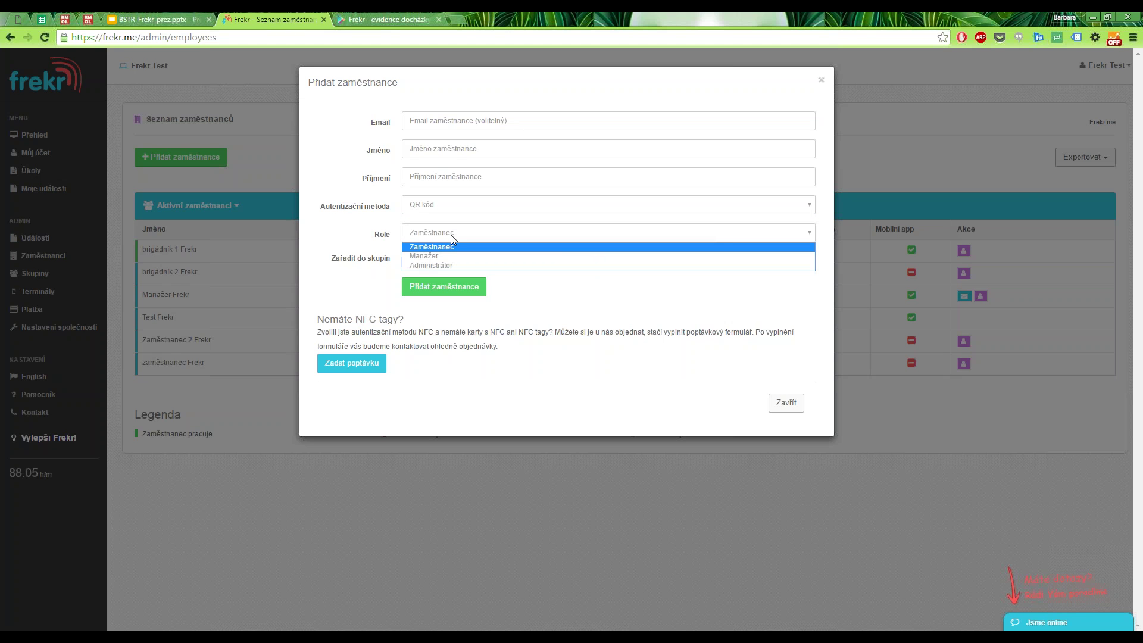
left_click(451, 235)
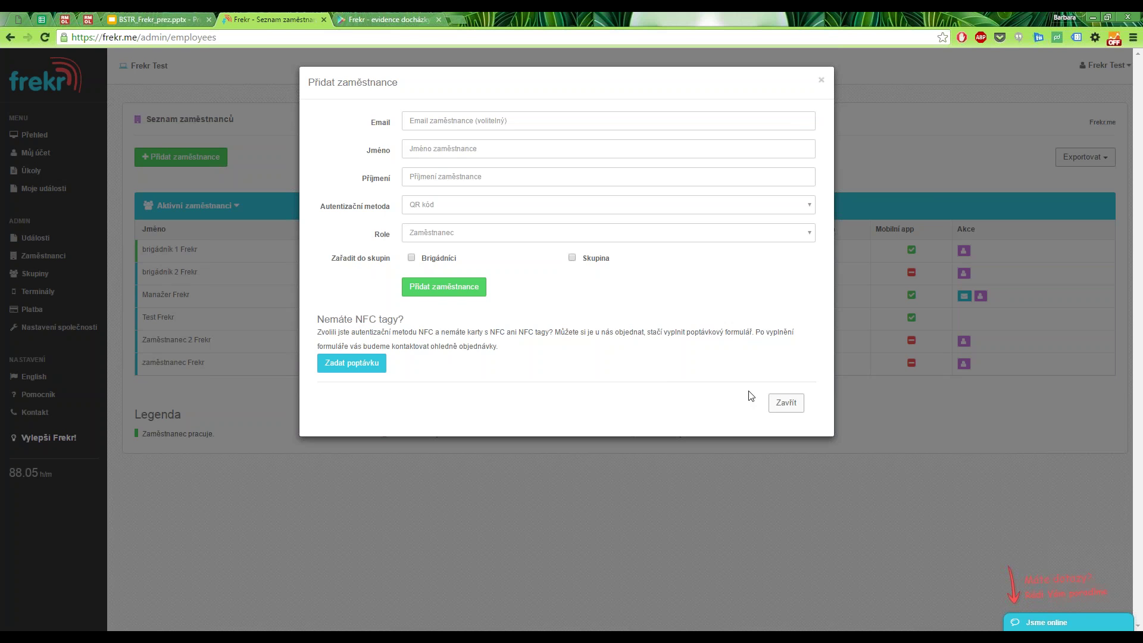
Close the new-employee form, open Frekr brigádník 1's account and clear its default PIN.
left_click(789, 405)
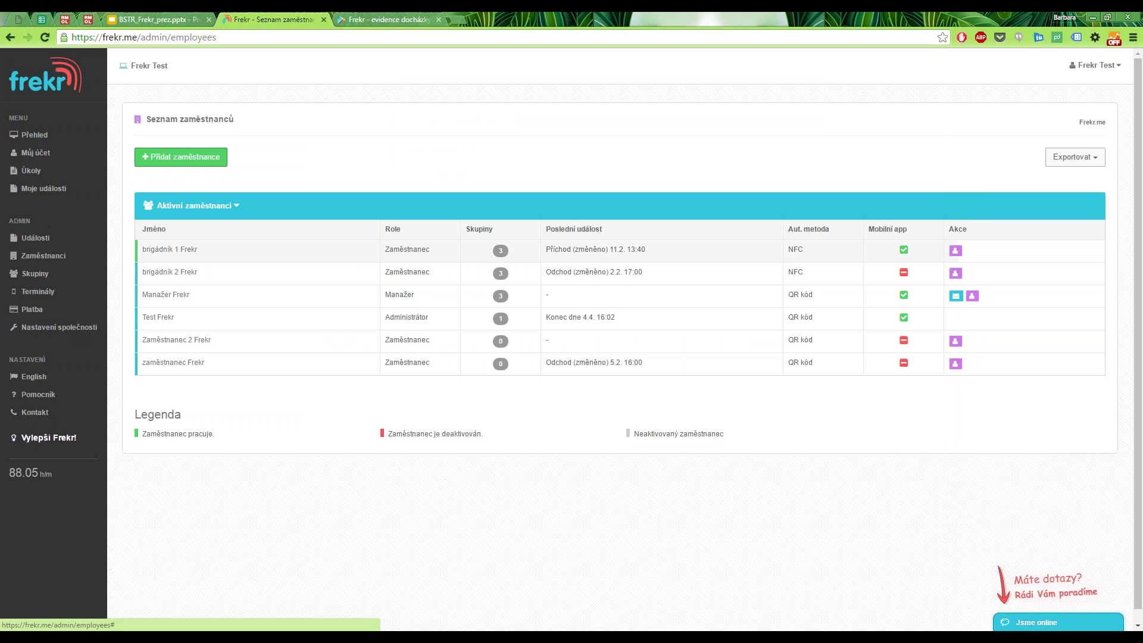
left_click(357, 255)
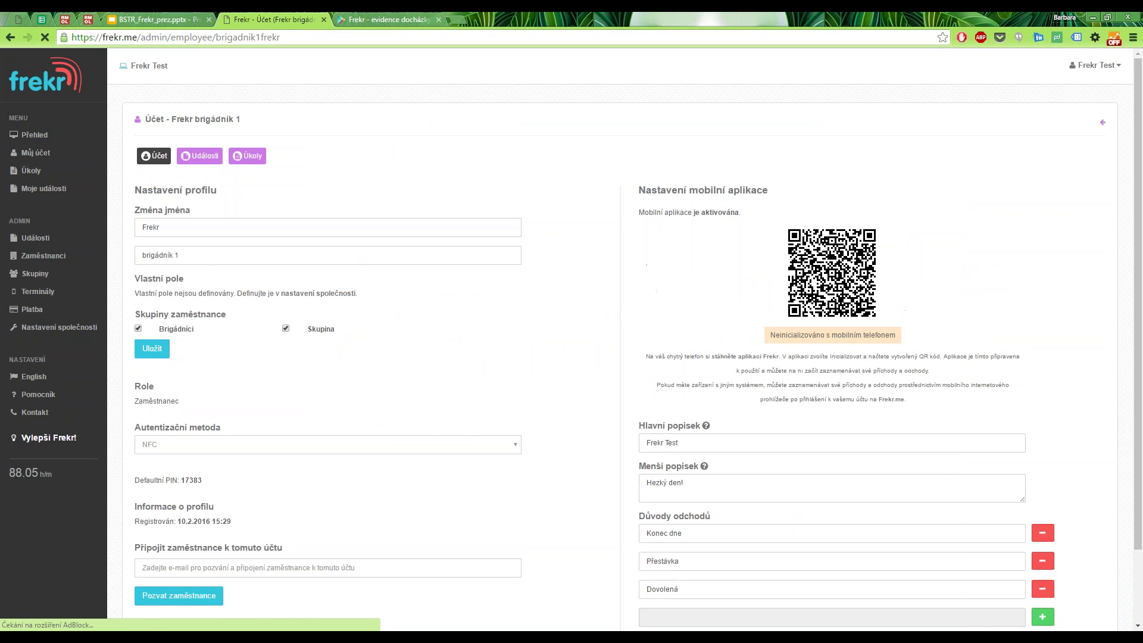
scroll(522, 315, "down", 1)
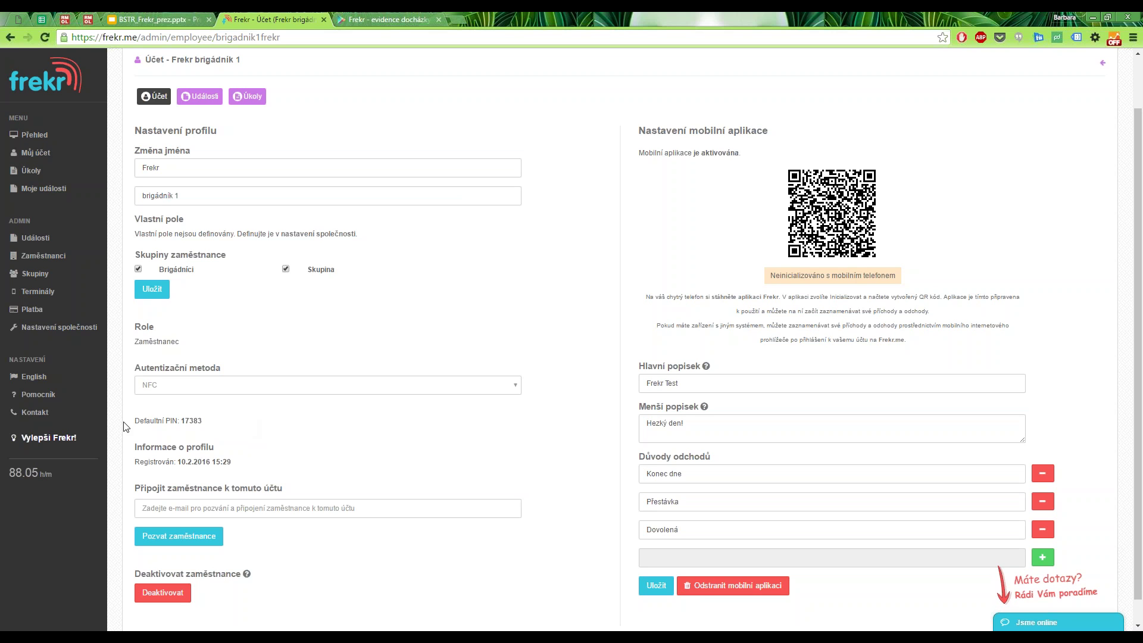
left_click_drag(135, 421, 203, 420)
left_click(222, 426)
Switch the temporary worker's authentication from NFC to QR kód and show the QR export options.
left_click(269, 390)
left_click(250, 409)
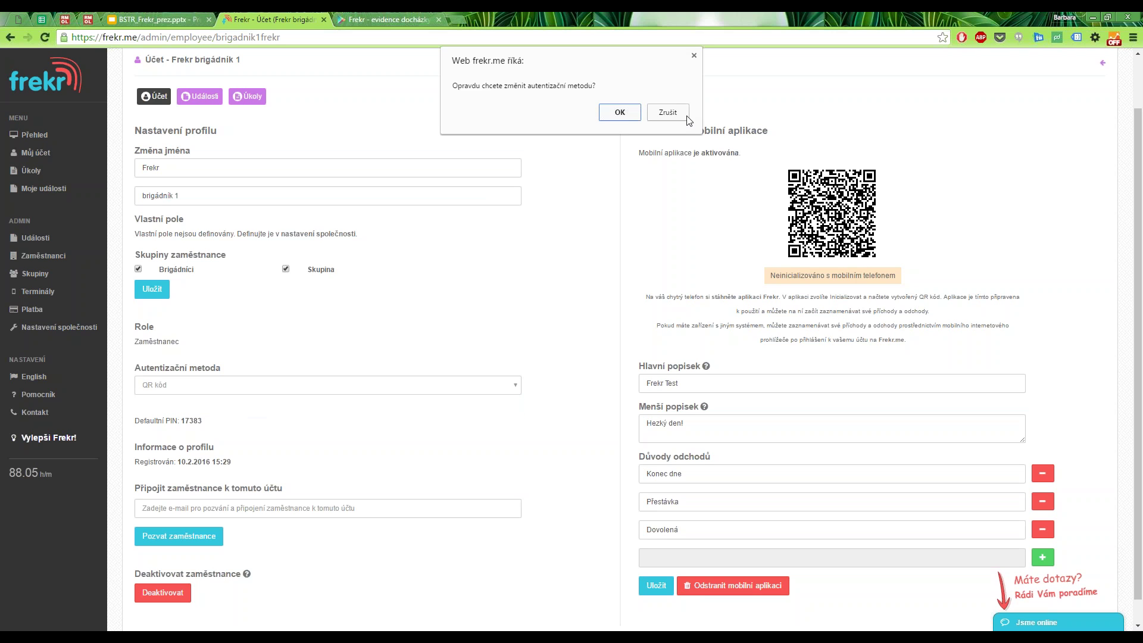
left_click(619, 111)
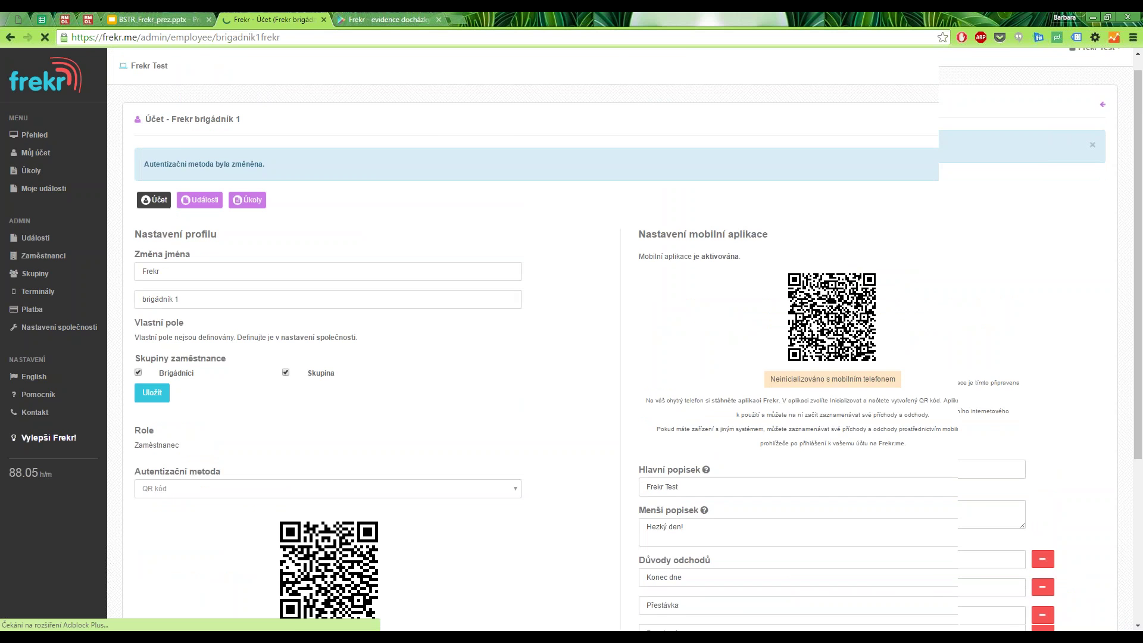
scroll(396, 349, "down", 4)
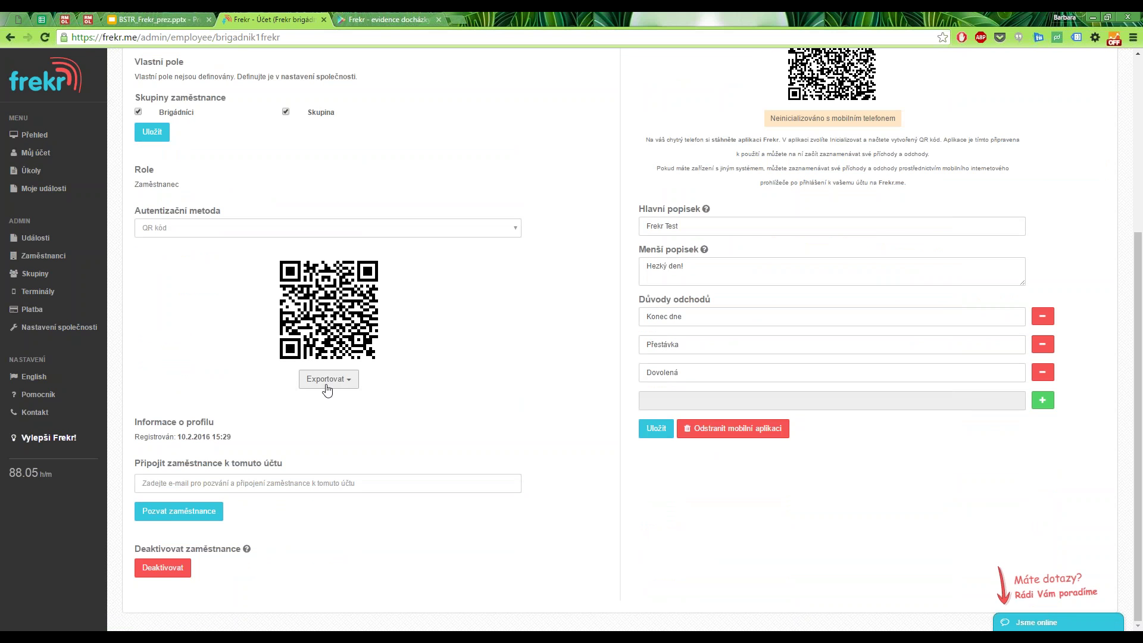
left_click(326, 386)
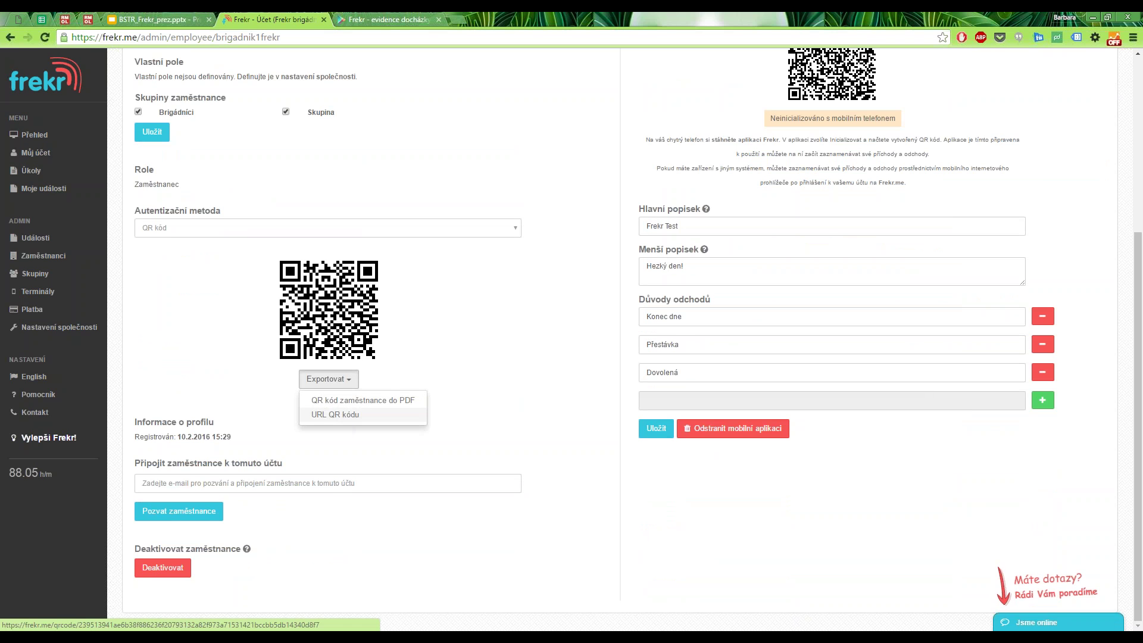
Get the URL of the worker's QR code, then scroll back up the account page.
left_click(343, 422)
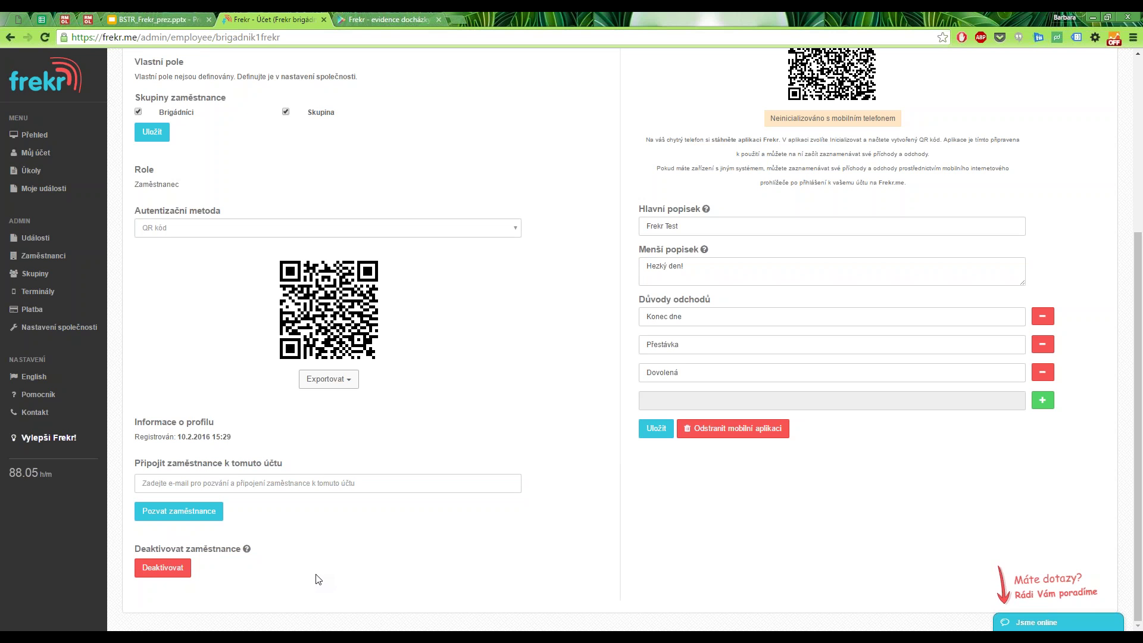
scroll(543, 535, "up", 2)
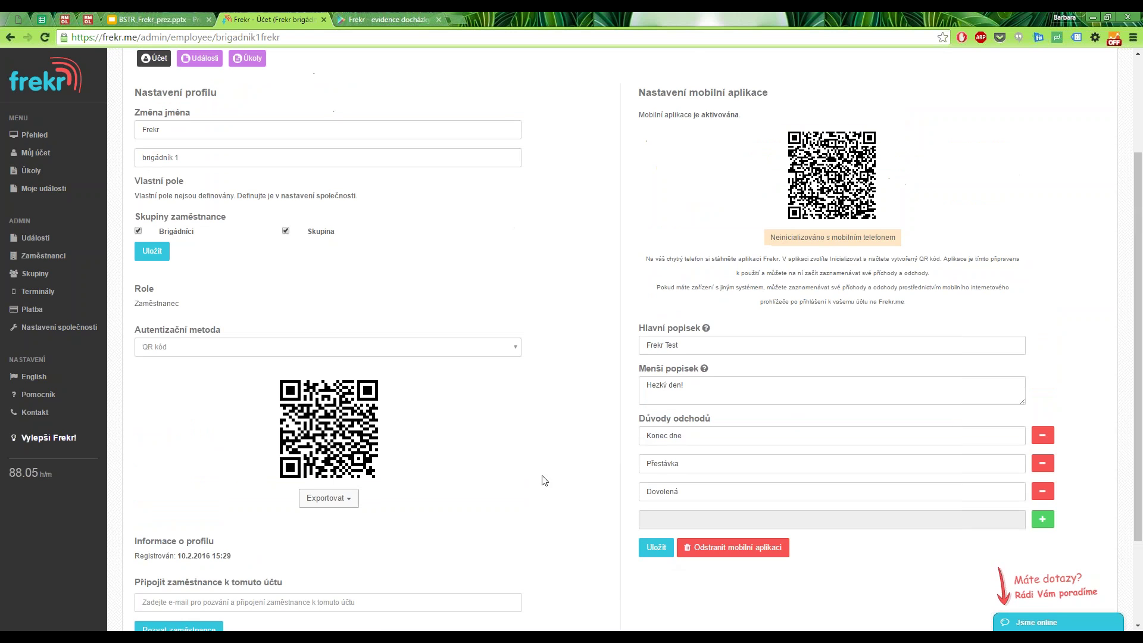
Remove the temporary worker's mobile app, confirm, and reactivate it to get a new app QR code.
left_click(741, 549)
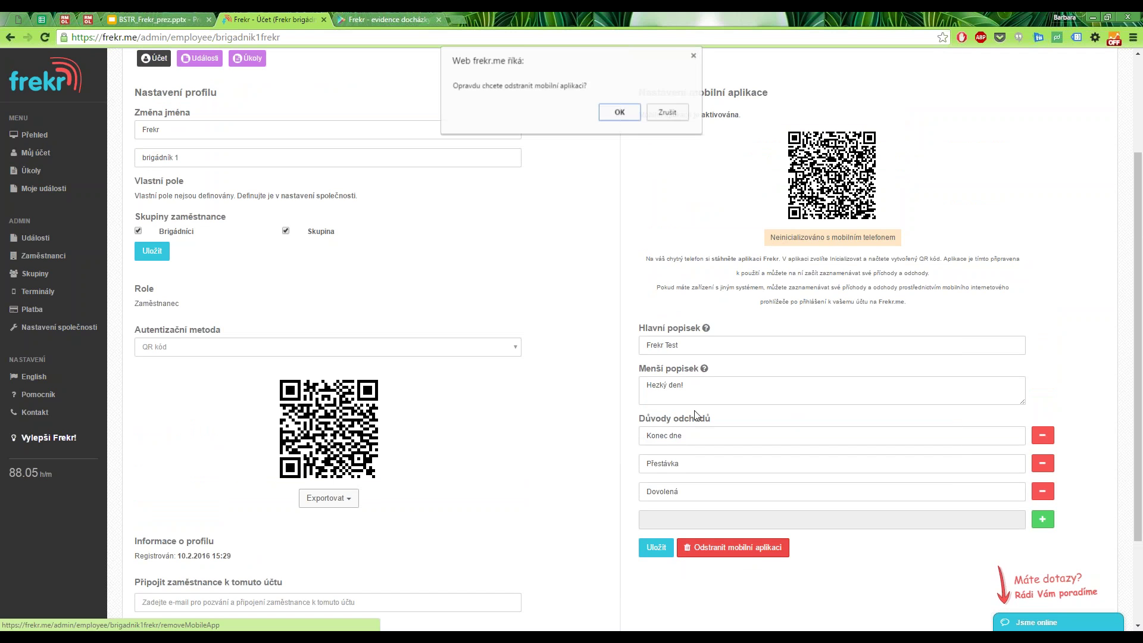
left_click(619, 112)
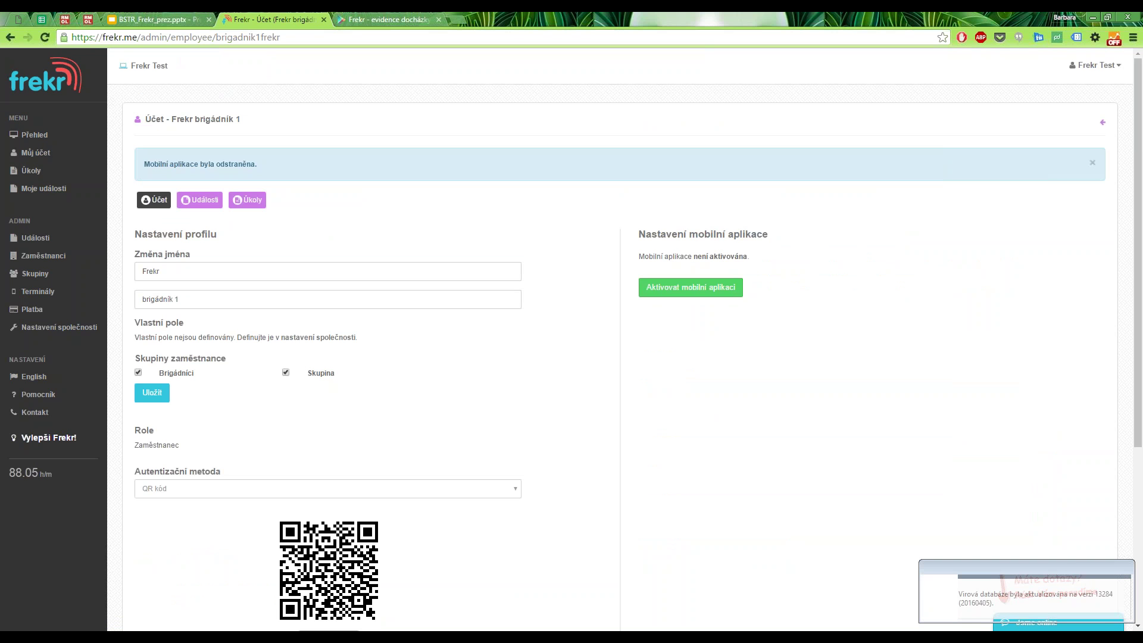
left_click(690, 287)
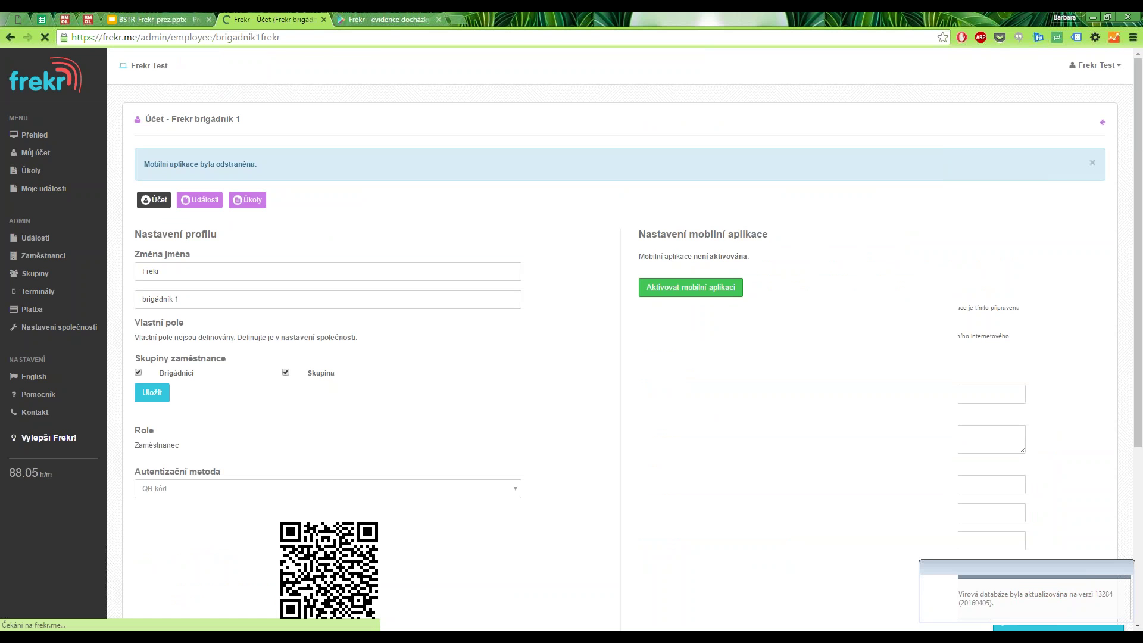
scroll(690, 287, "down", 1)
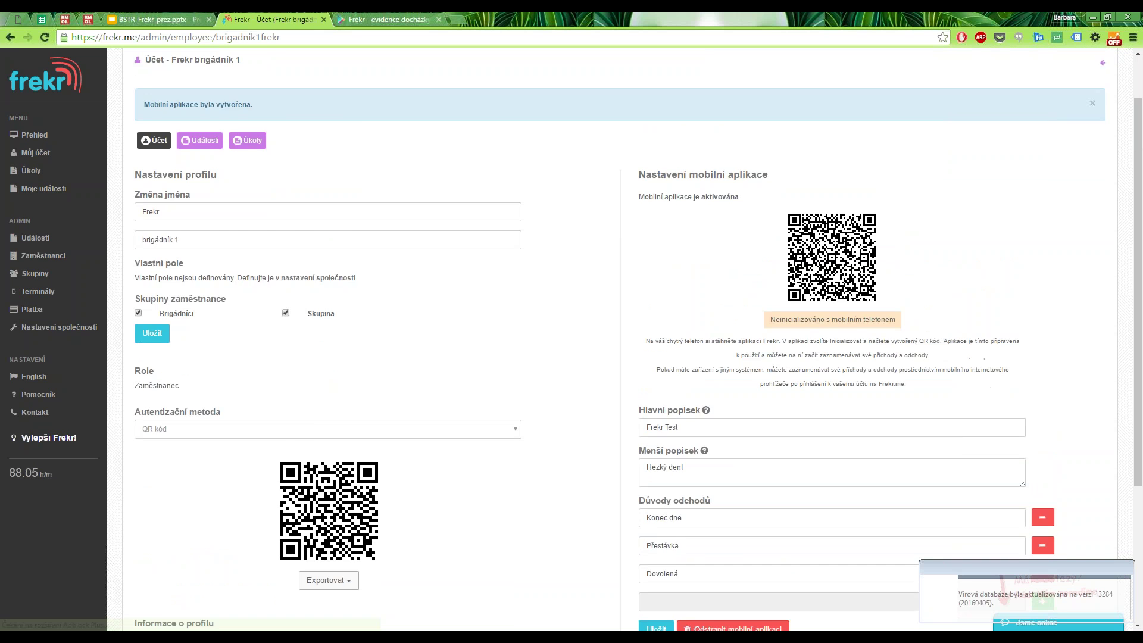
scroll(691, 287, "down", 2)
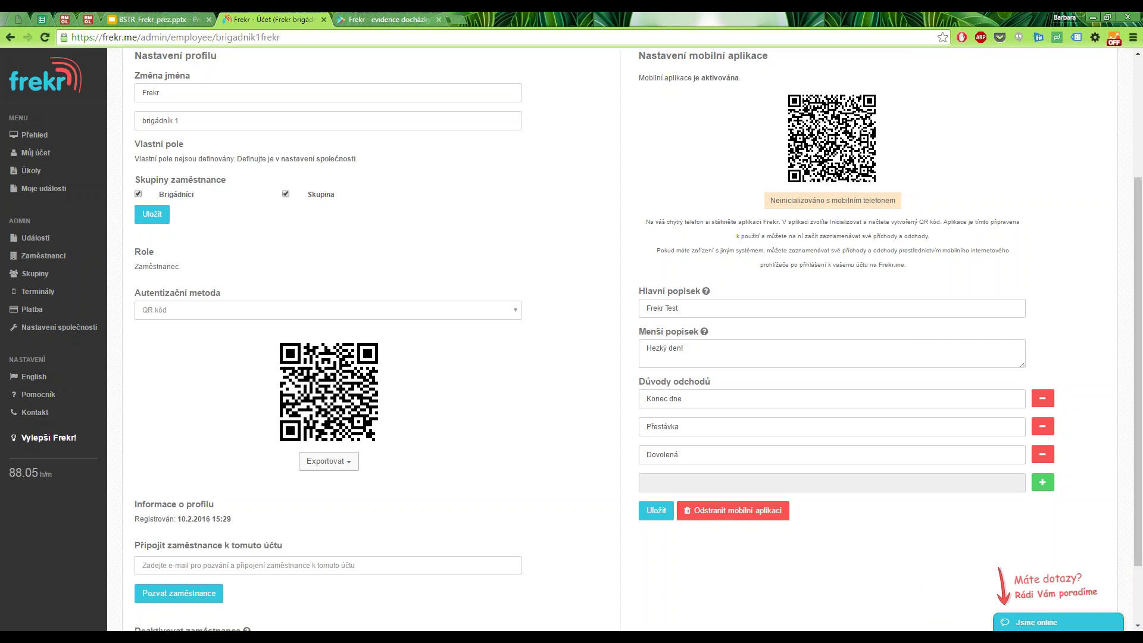
scroll(807, 329, "up", 2)
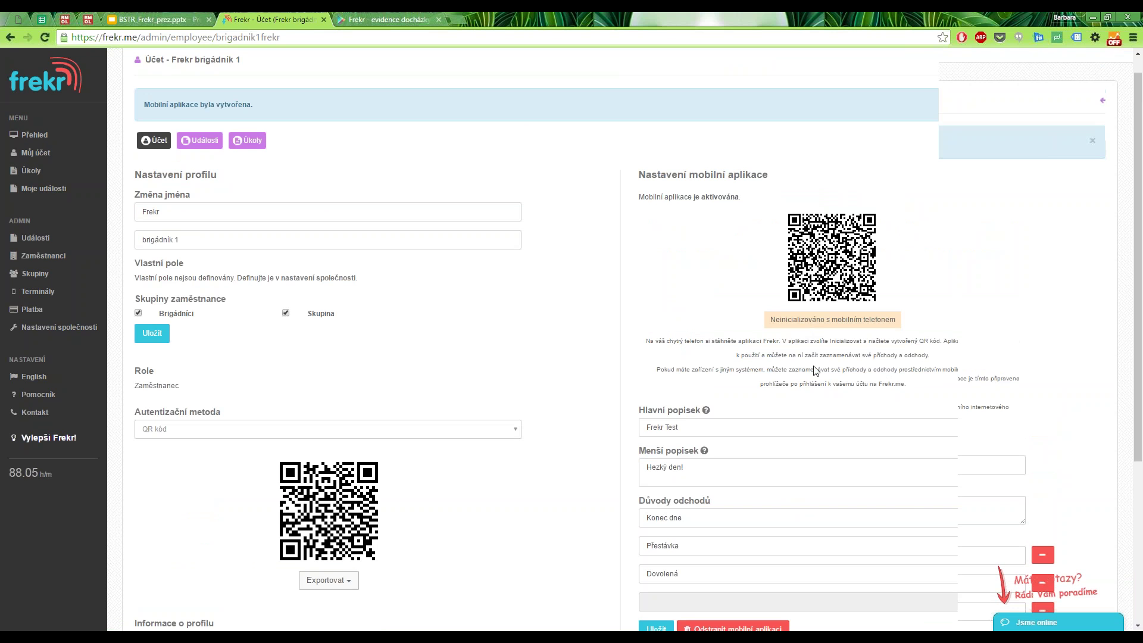
scroll(815, 371, "up", 1)
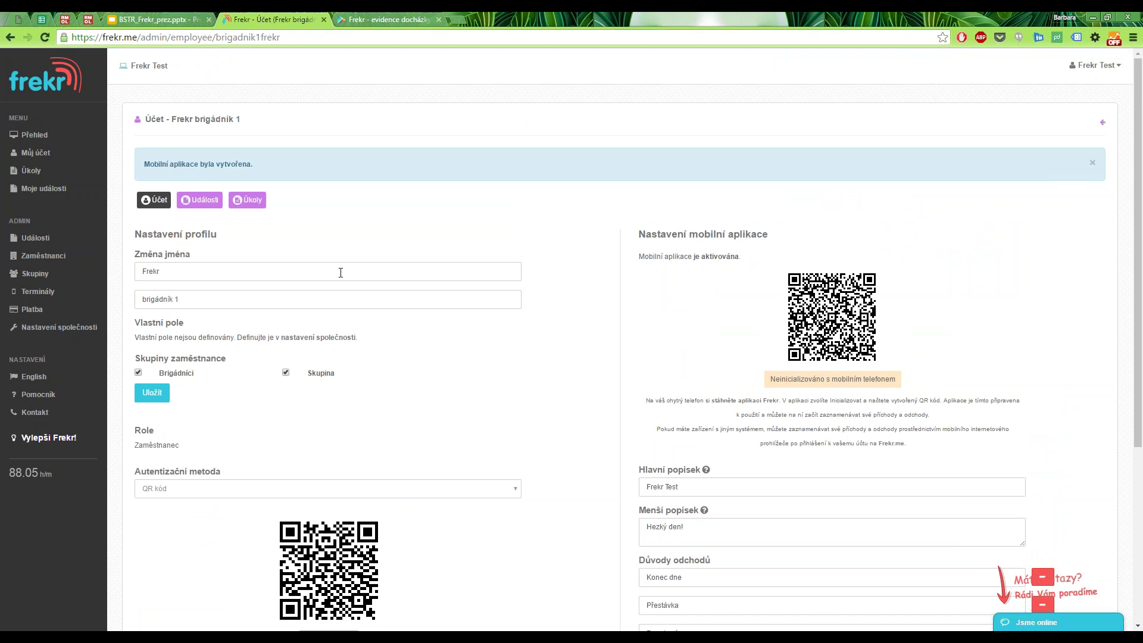
Review the worker's February 2016 events and hours-chart export options, then go to their tasks.
left_click(257, 202)
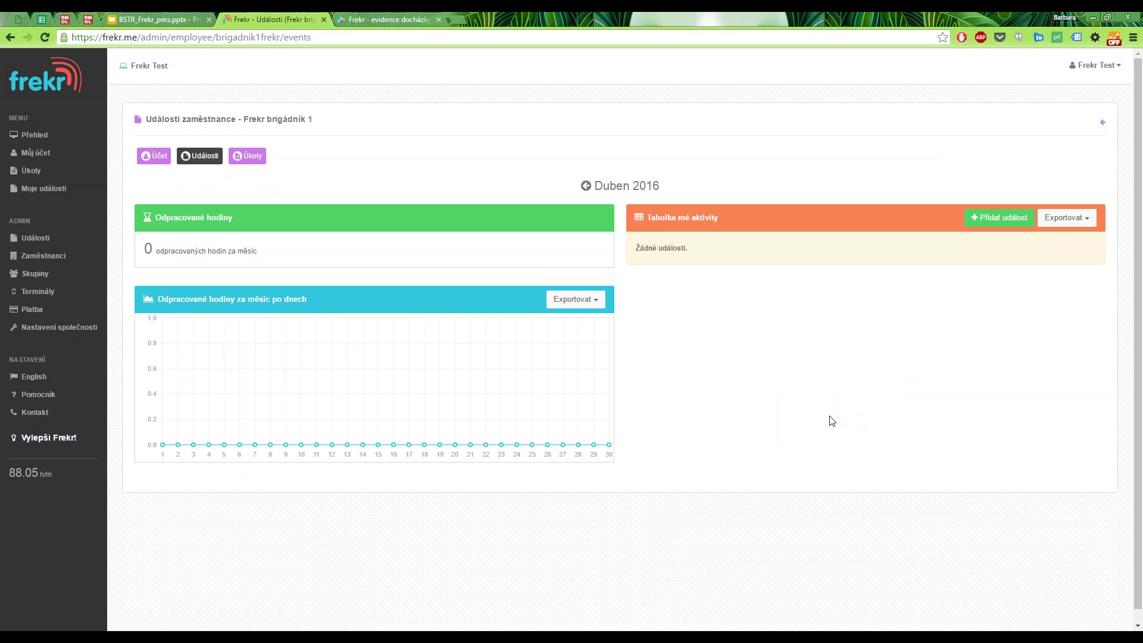
left_click(586, 186)
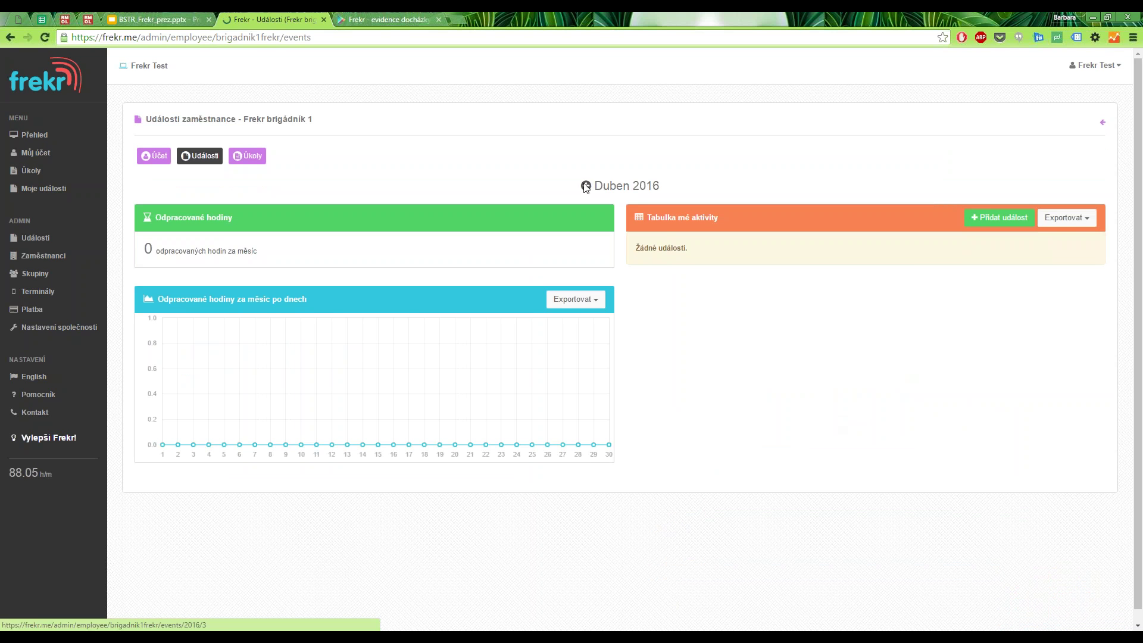
left_click(580, 188)
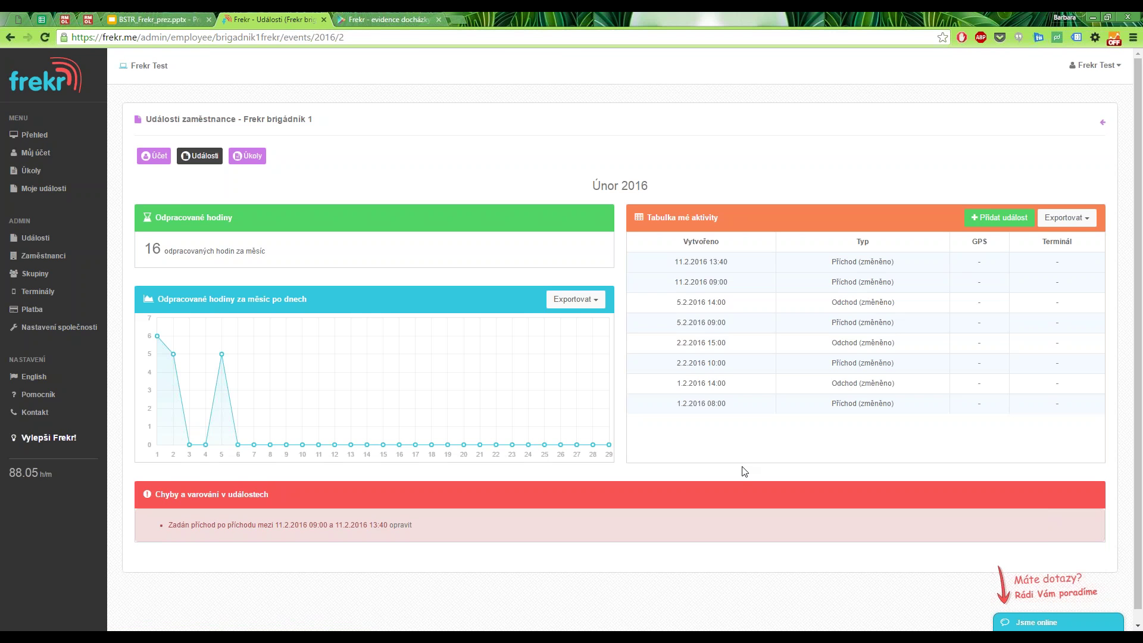
left_click(573, 299)
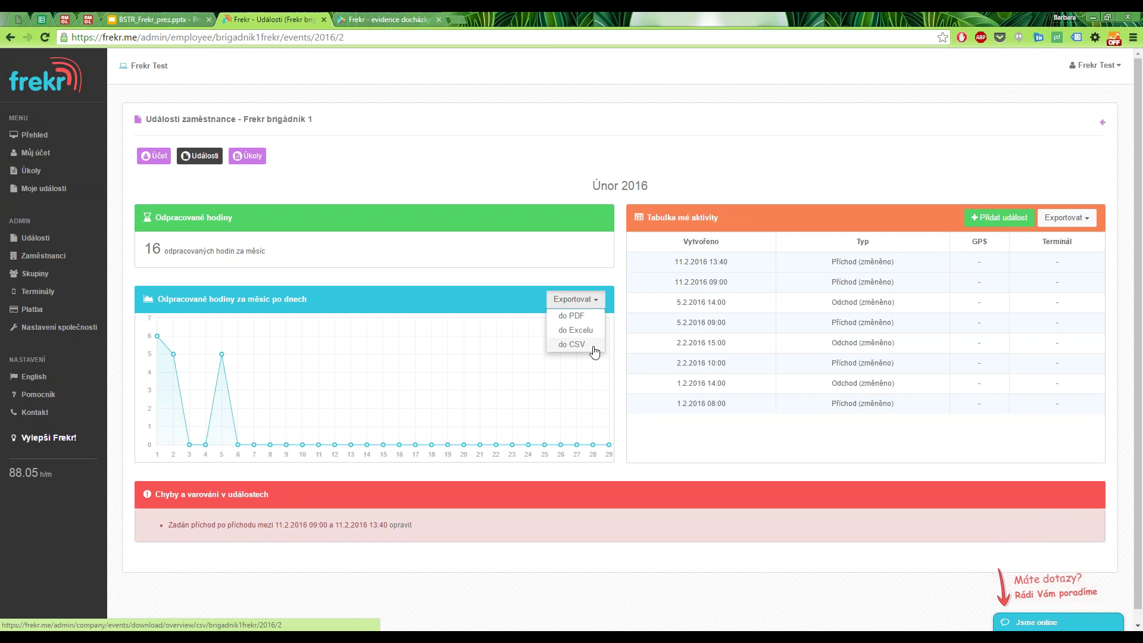
left_click(877, 218)
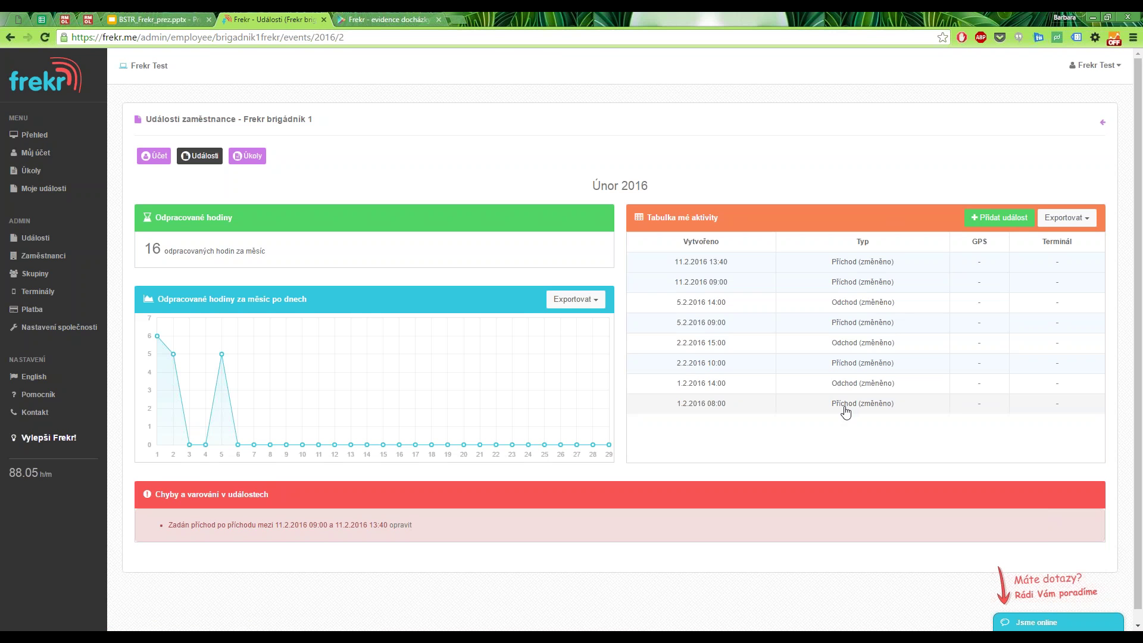
left_click(258, 159)
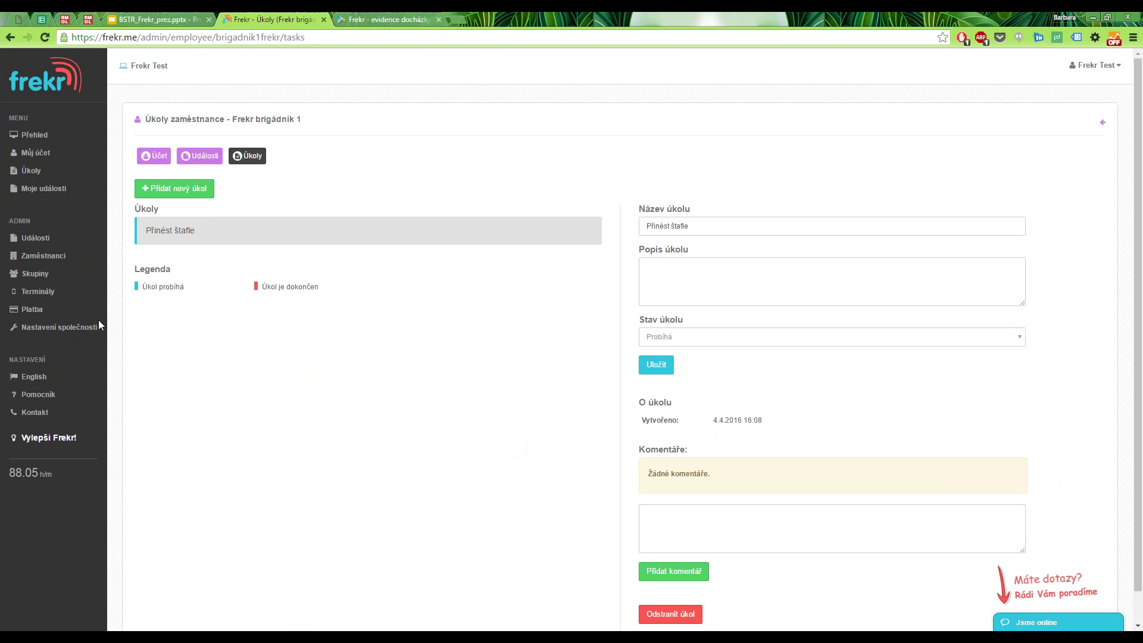
Open Skupiny to see the Brigádníci group with its three members.
left_click(35, 274)
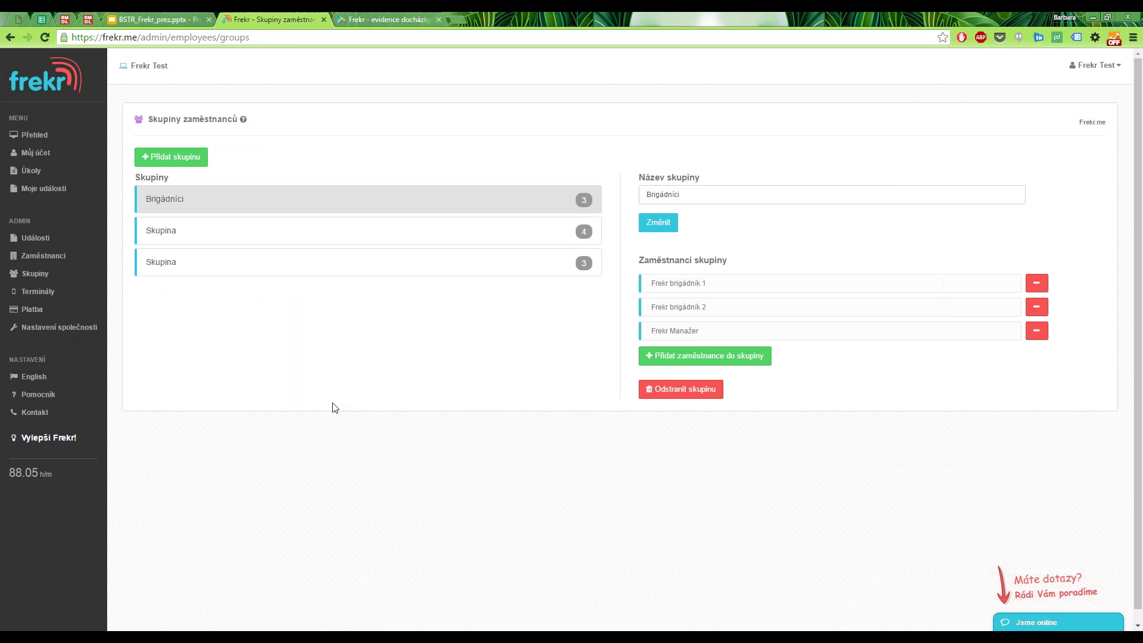
left_click(708, 358)
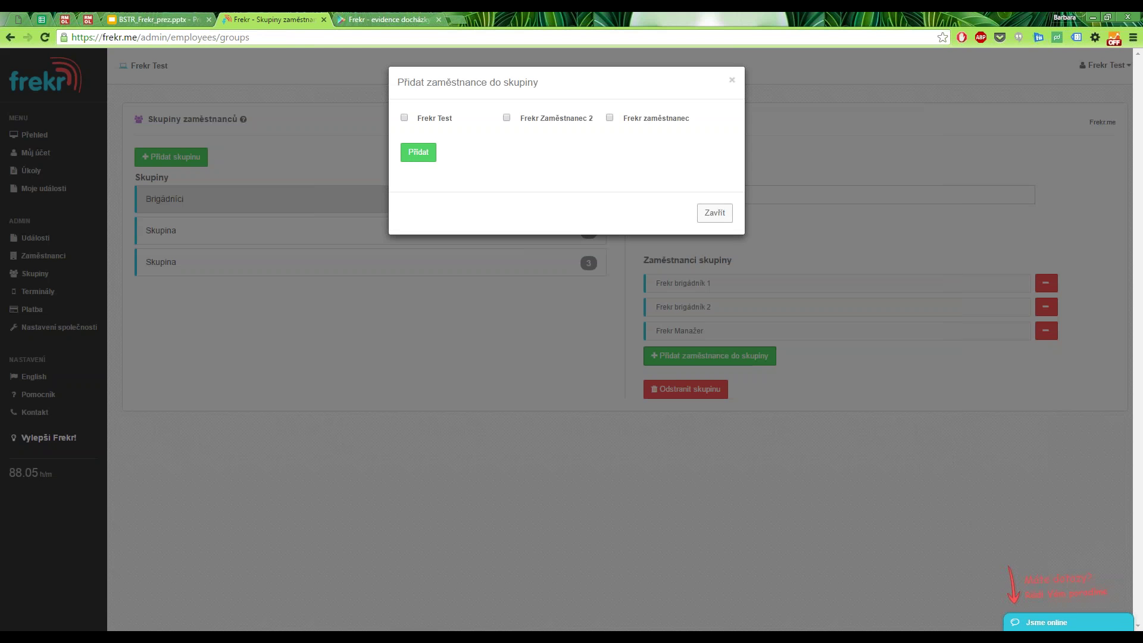
left_click(720, 215)
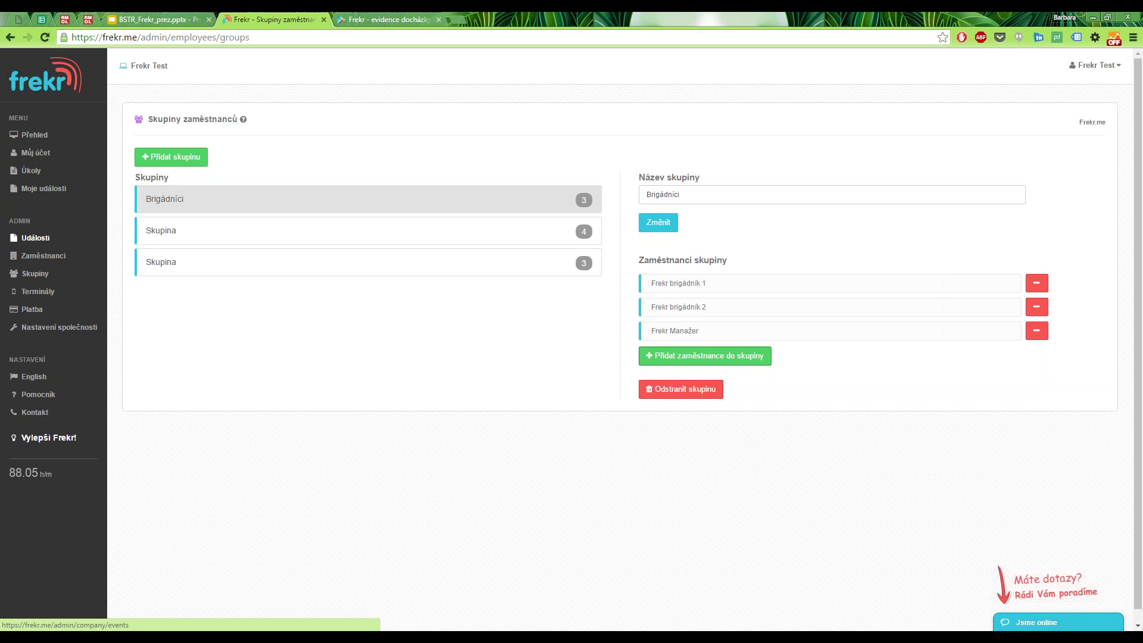
Open the Duben 2016 company events overview and check the per-employee chart's export options.
left_click(36, 238)
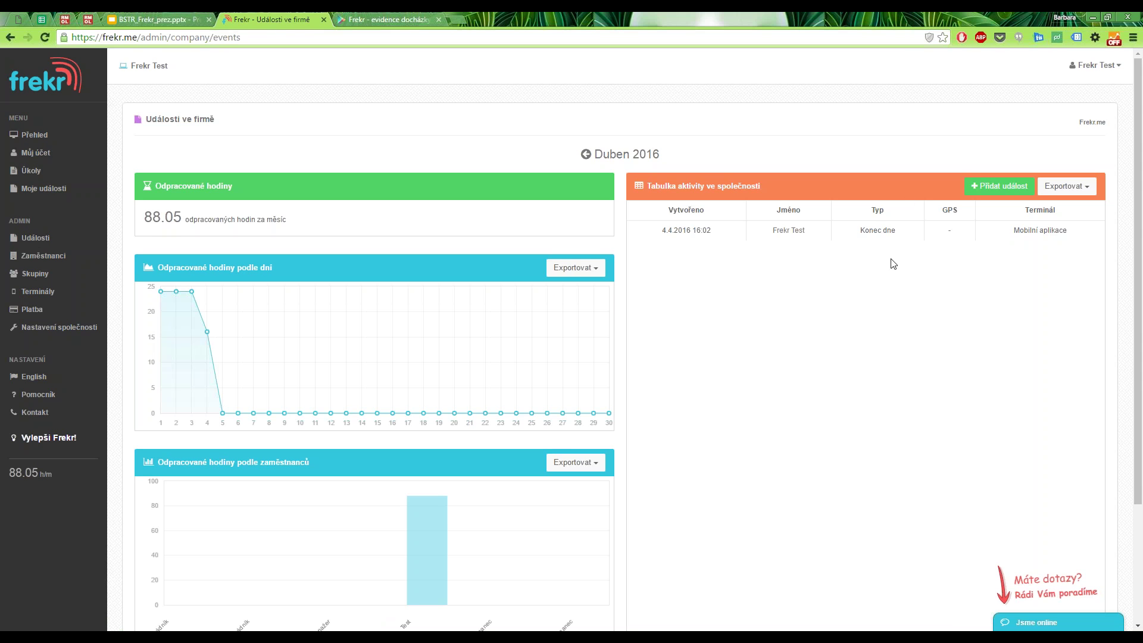
scroll(870, 265, "down", 2)
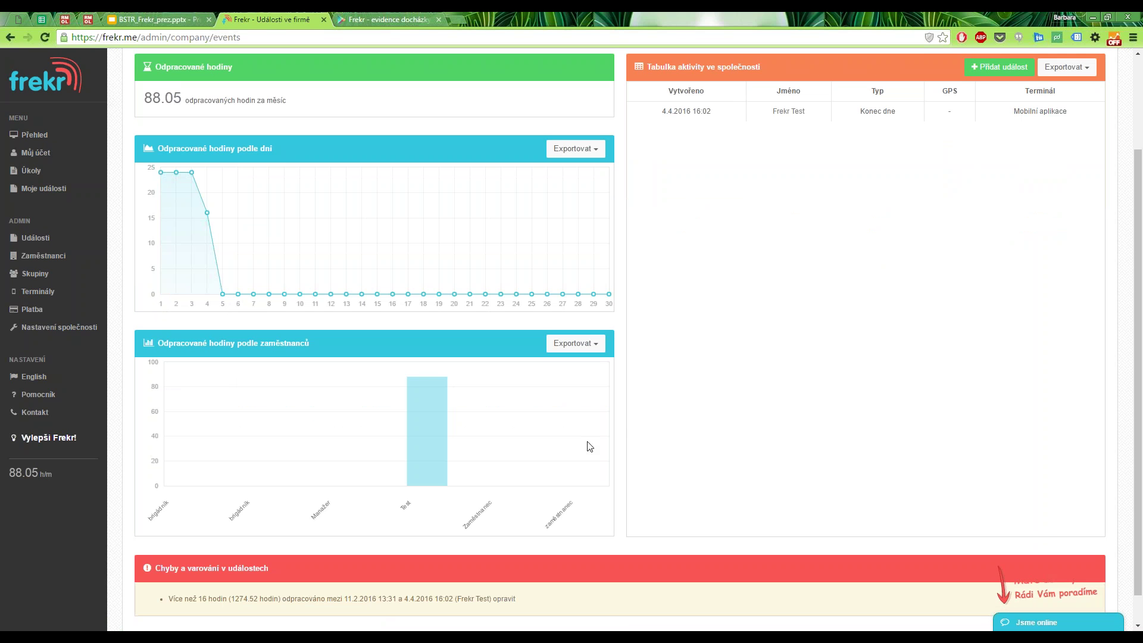
left_click(597, 347)
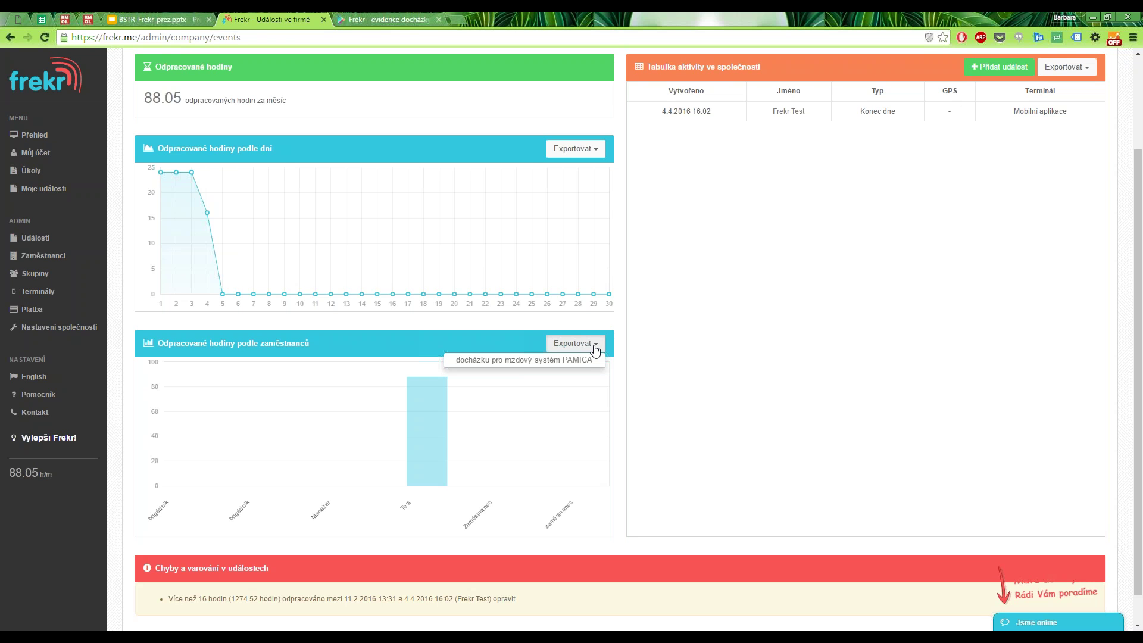
left_click(593, 349)
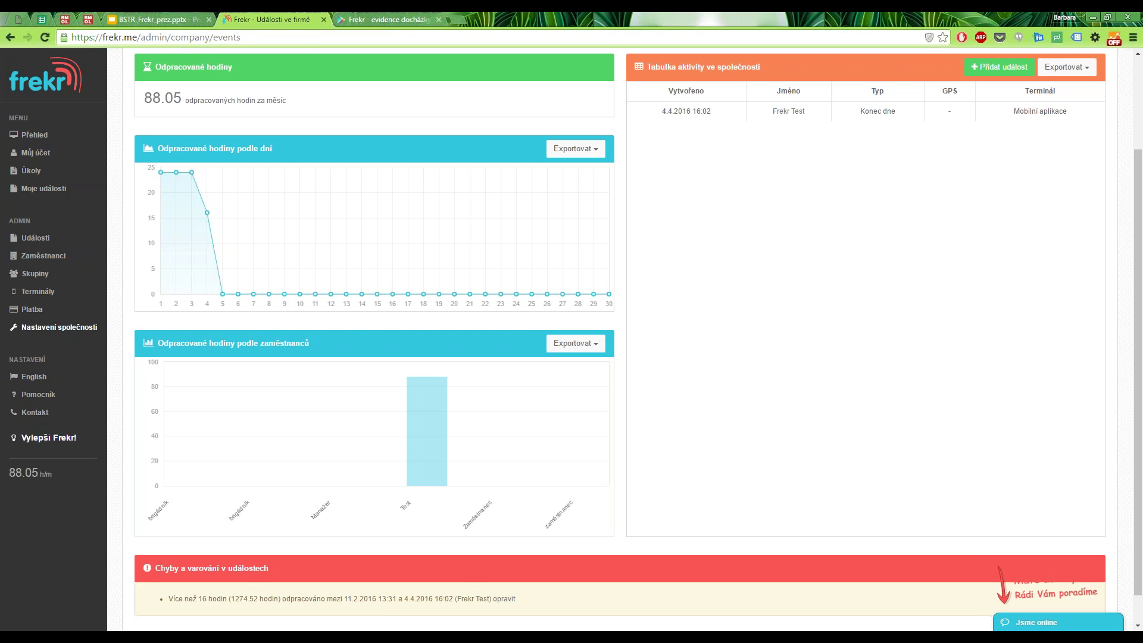
In company settings, keep České koruny as currency and start a custom employee field, reviewing types.
left_click(76, 328)
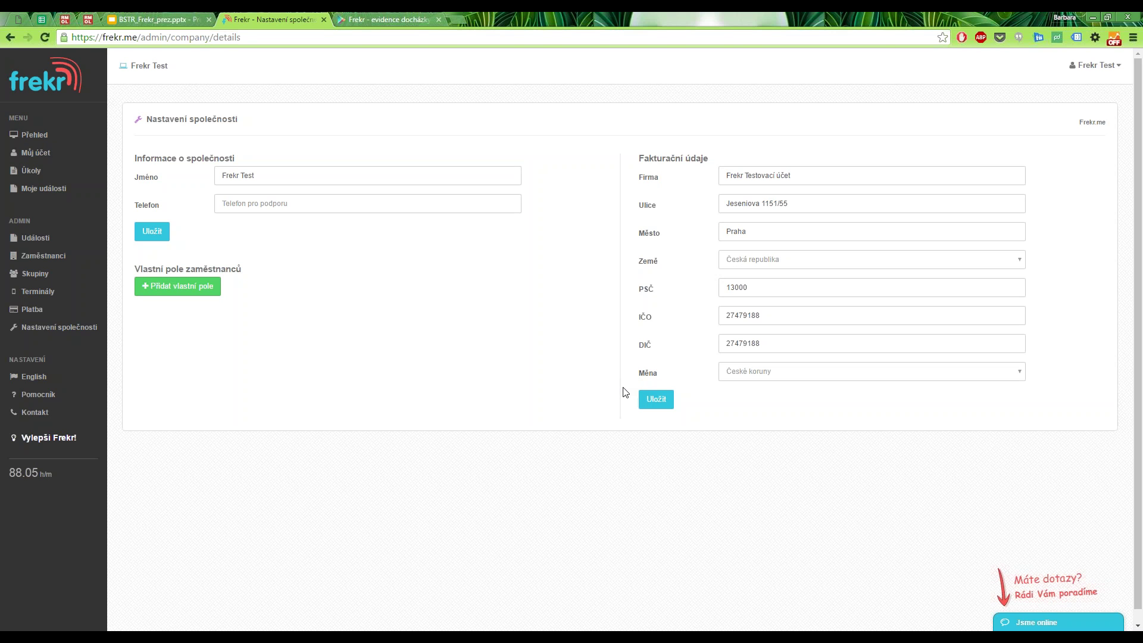
left_click(747, 372)
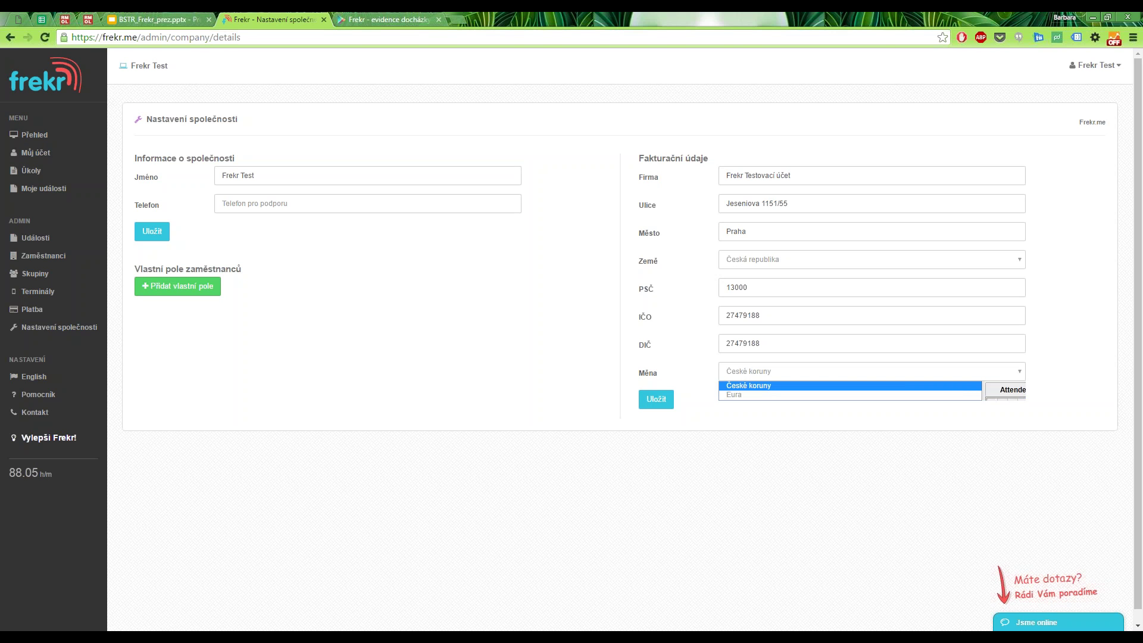
left_click(748, 385)
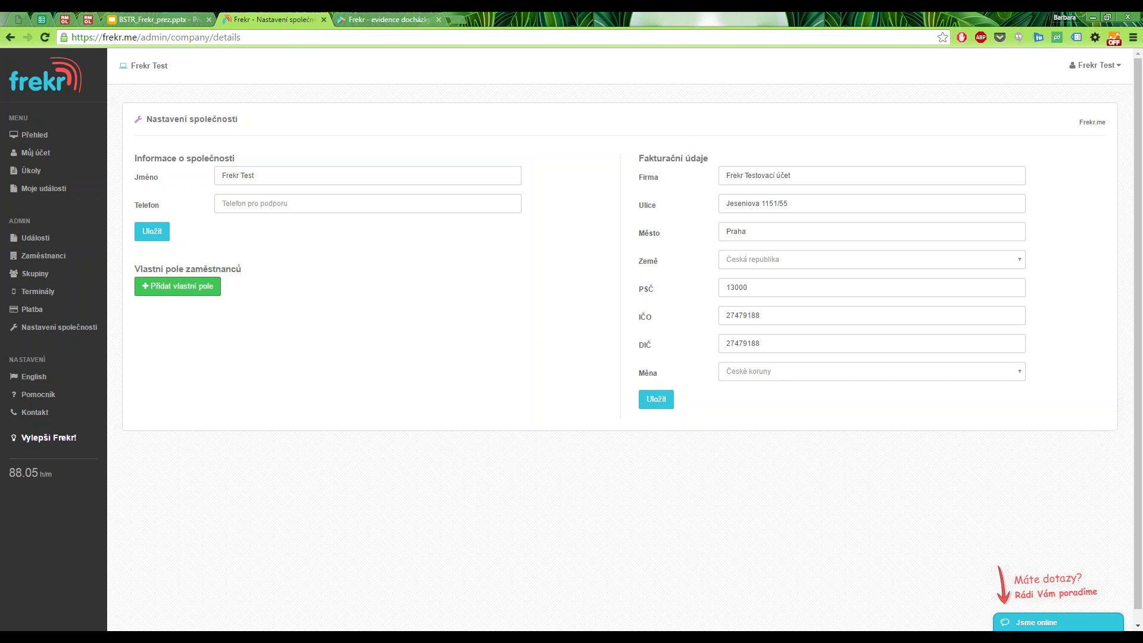
left_click(178, 286)
left_click(509, 146)
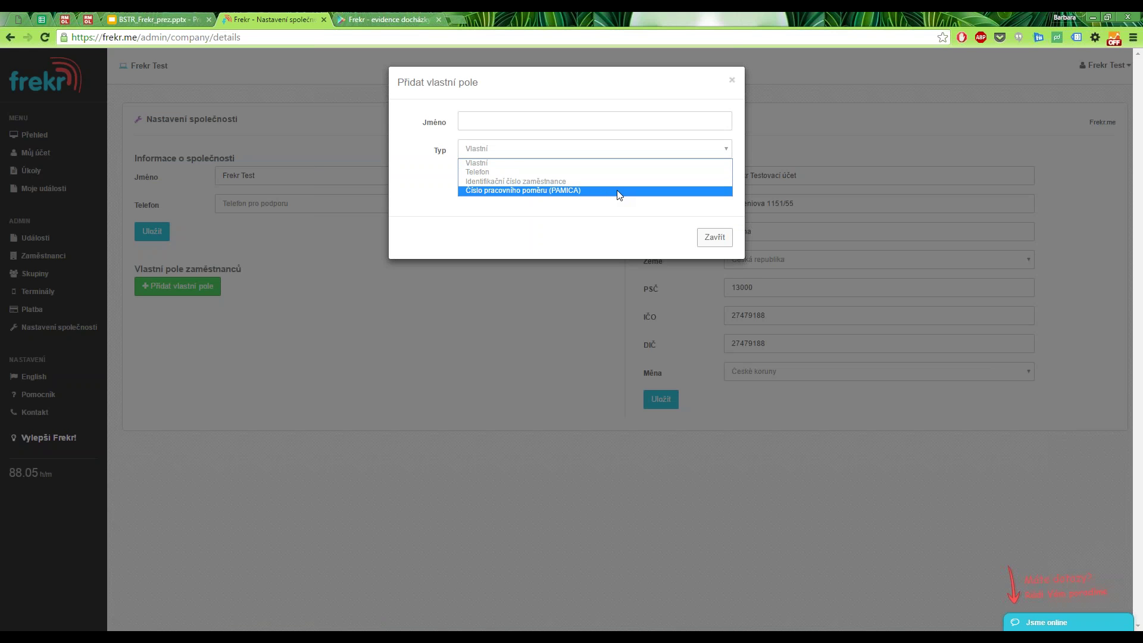
Leave the field type as Vlastní and close the custom field form without adding it.
left_click(519, 164)
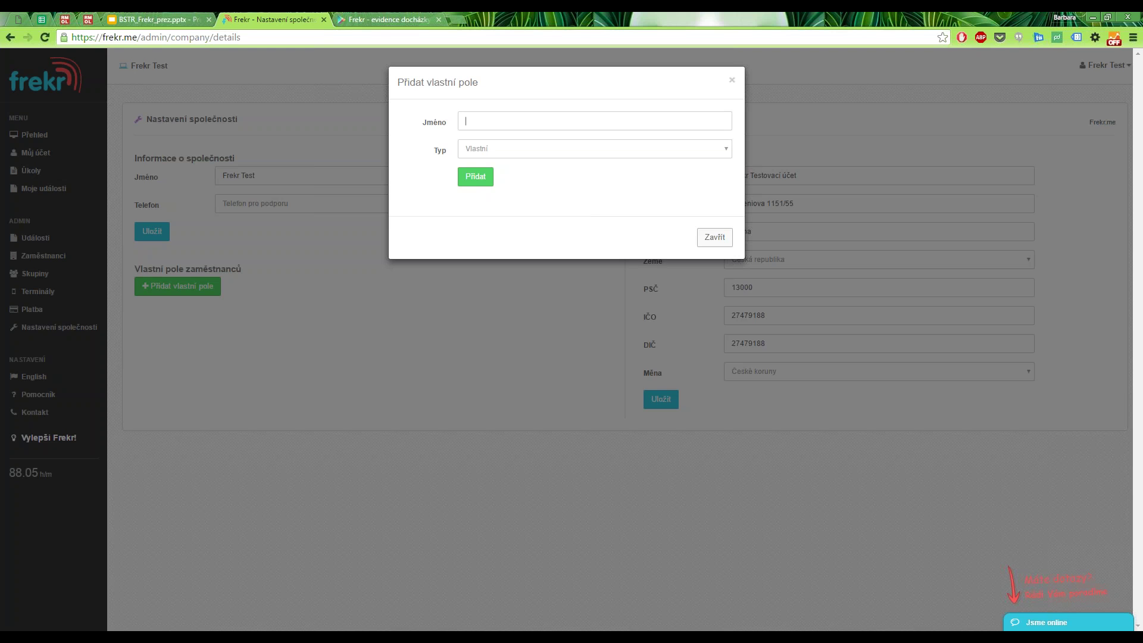
left_click(708, 239)
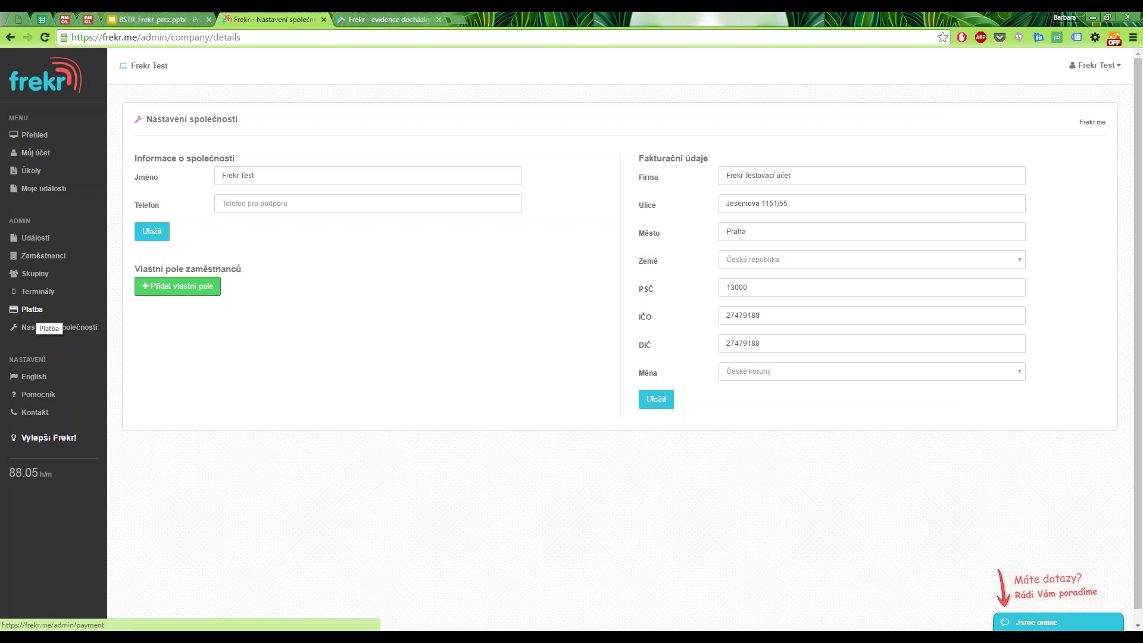
Review the Platba page's BETA tariff and NFC tag ordering, then switch to the Frekr presentation.
left_click(32, 310)
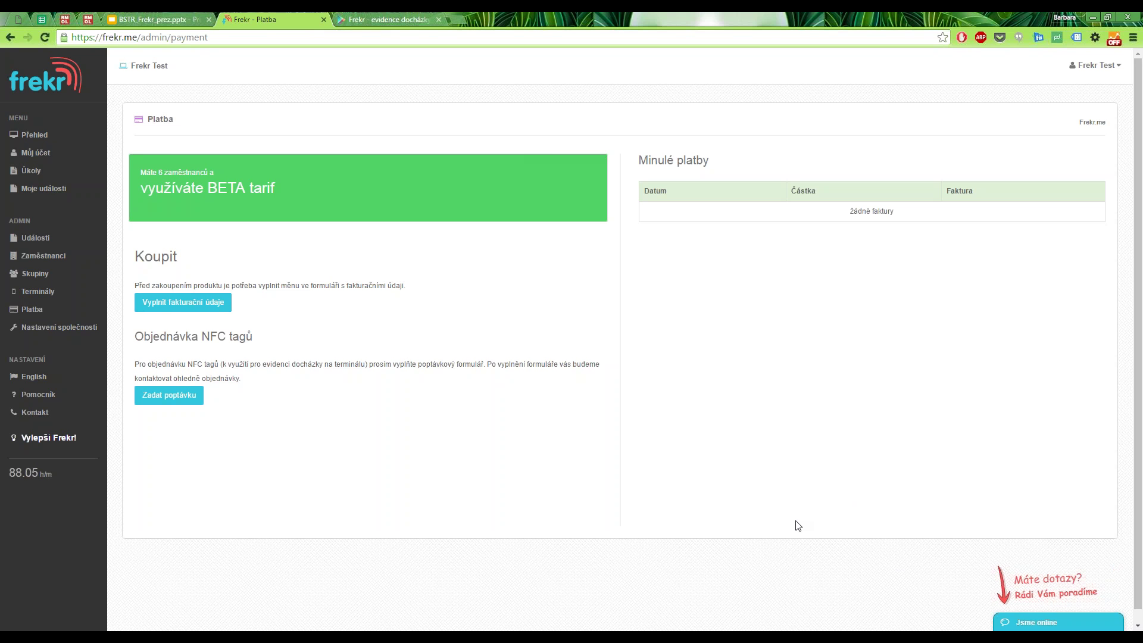
left_click(190, 16)
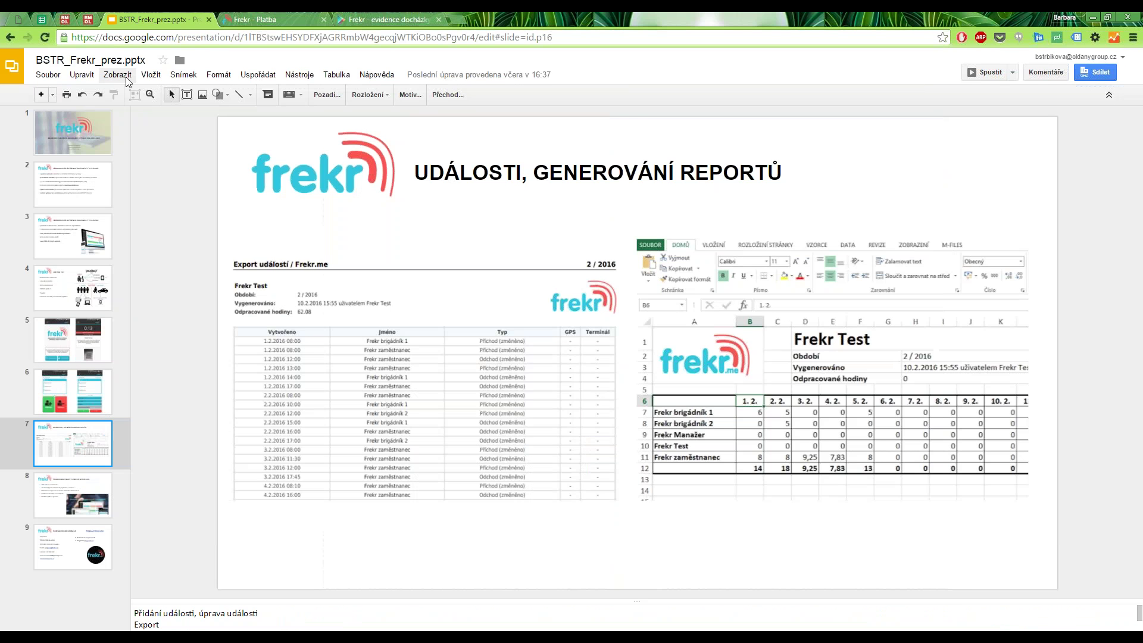
Present the Frekr deck and advance from slide 7 to the planned new features slide.
left_click(117, 75)
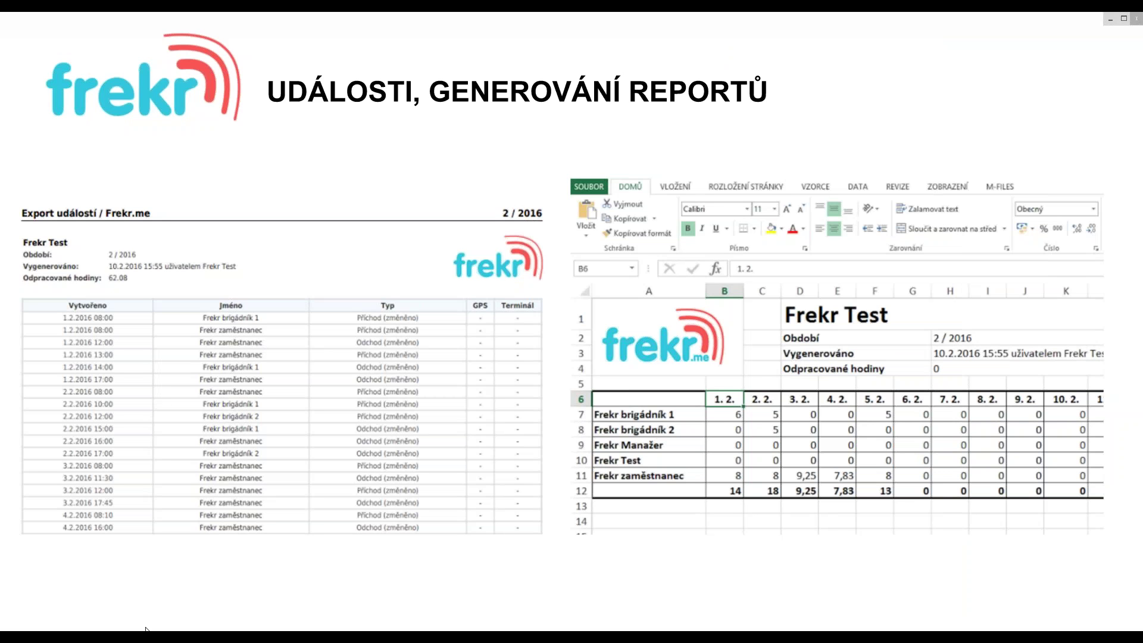
left_click(389, 536)
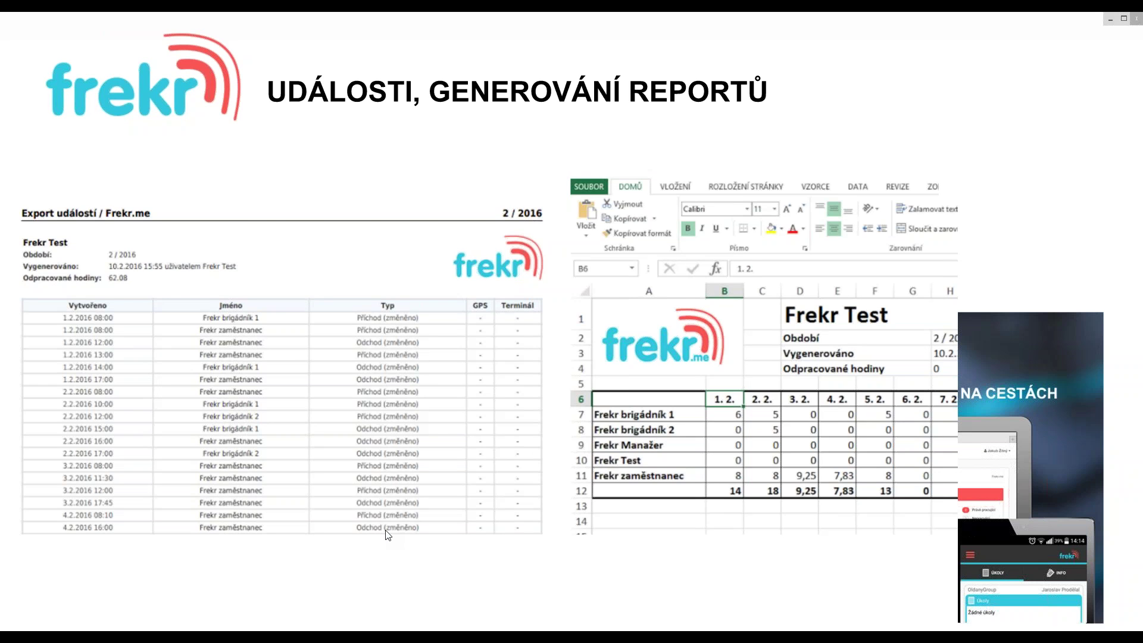